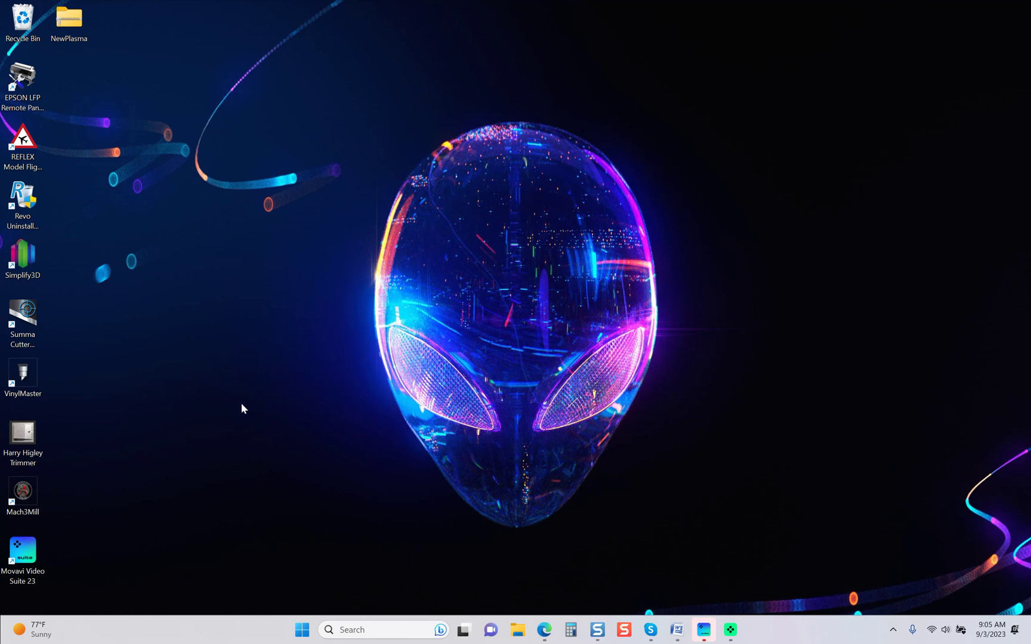
# Step: Launch Mach3 Mill from its desktop shortcut
pyautogui.doubleClick(23, 495)
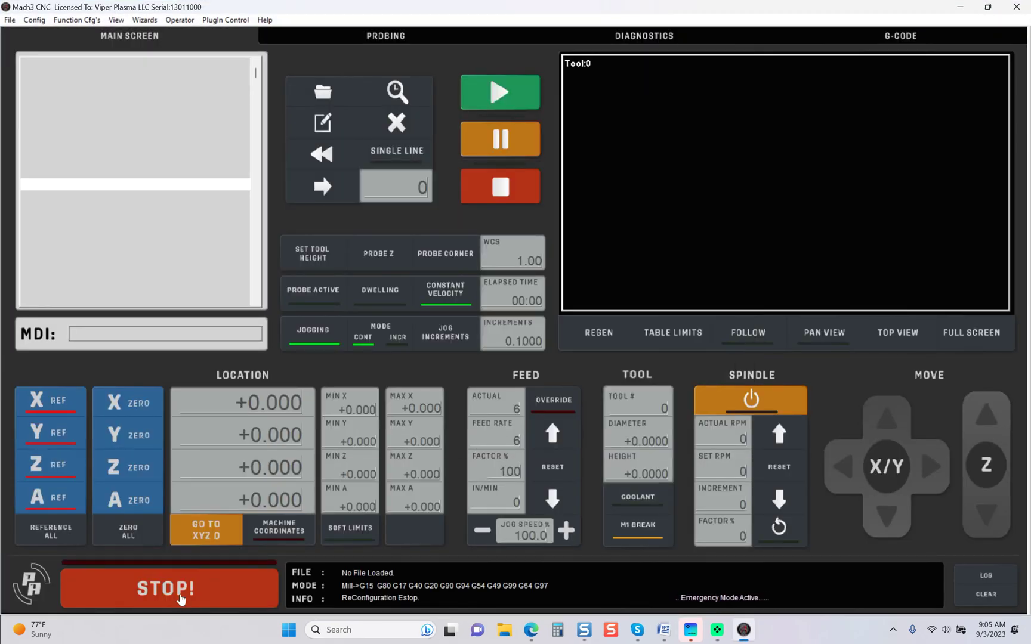
# Step: Load the NewPlasma.set screen set through View > Load Screen, then switch the torch on
pyautogui.click(118, 24)
pyautogui.click(132, 34)
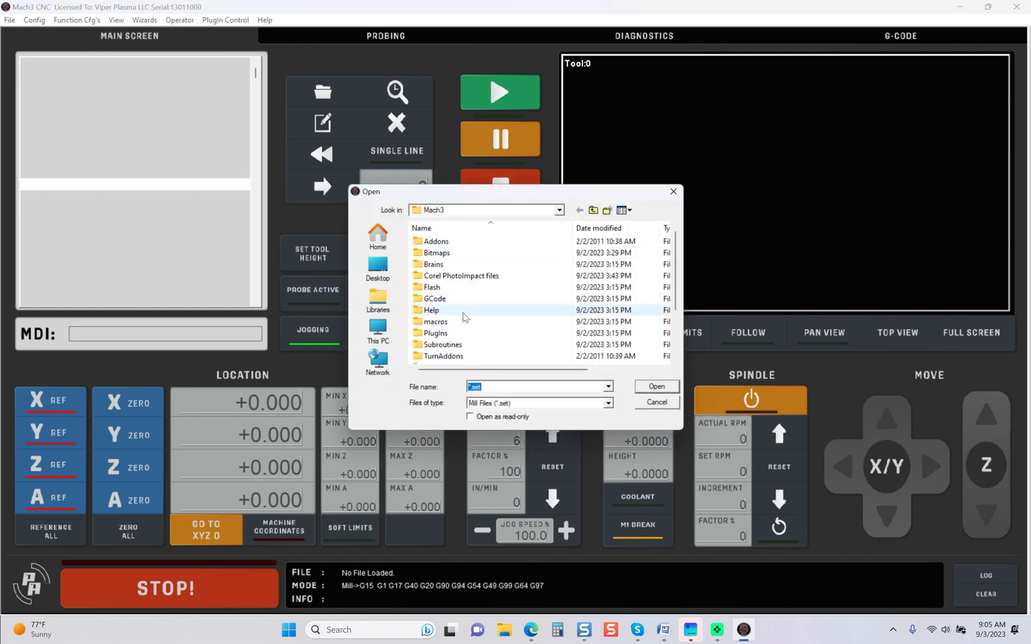
pyautogui.scroll(-2, 465, 317)
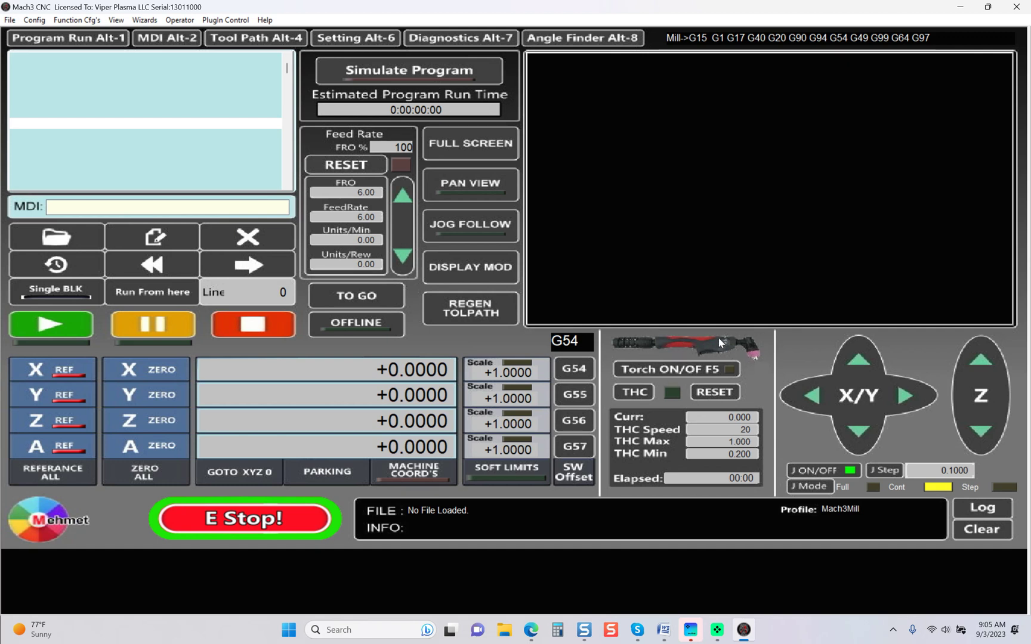
pyautogui.click(703, 372)
# Step: Switch the torch off, try the full-screen toolpath, and go from Program Run to Angle Finder
pyautogui.click(703, 372)
pyautogui.click(461, 143)
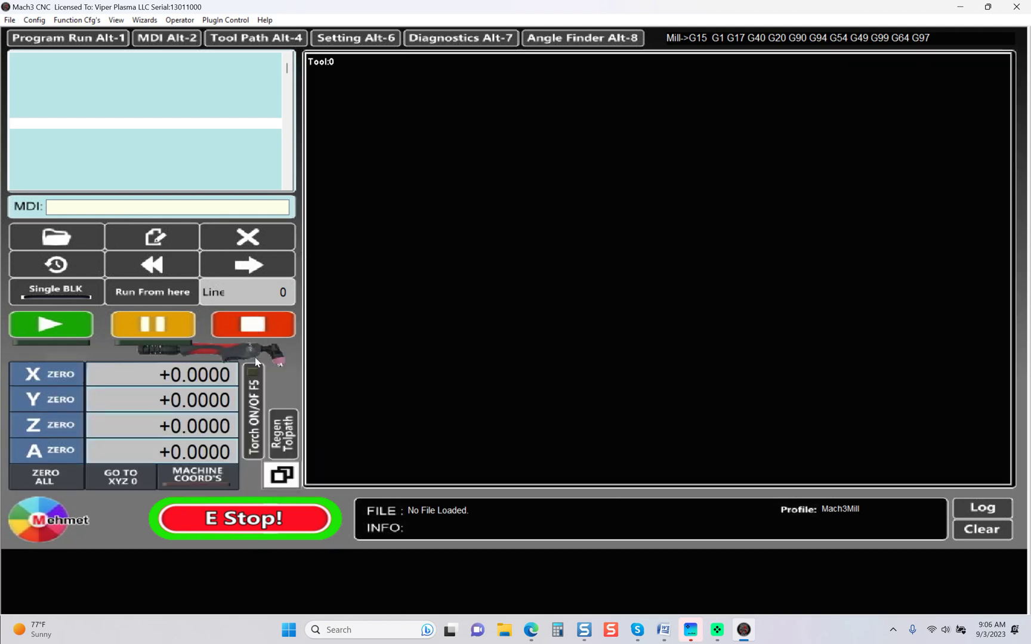
pyautogui.click(60, 39)
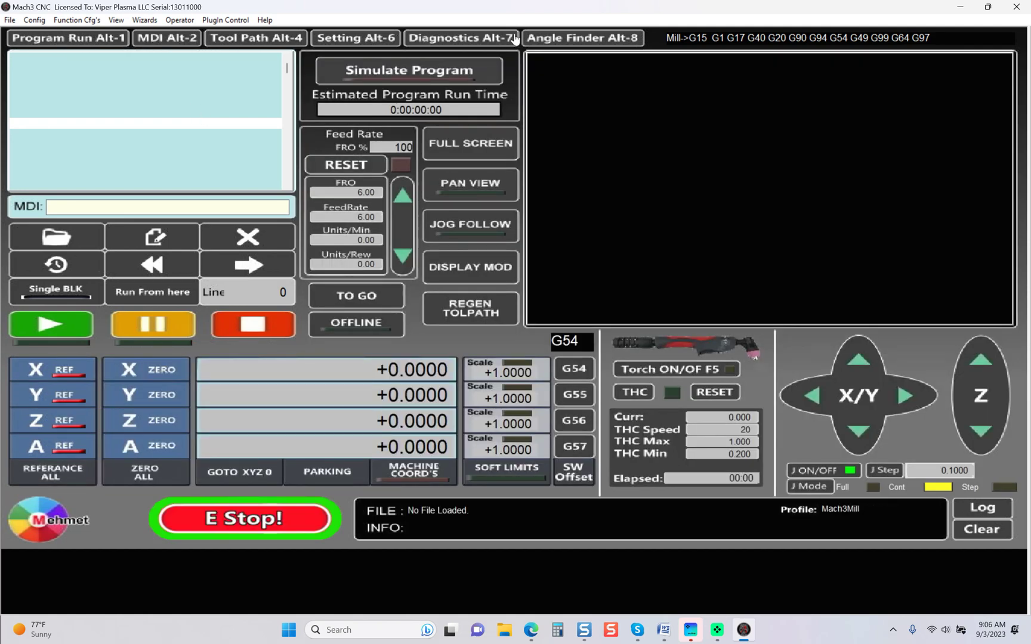
pyautogui.click(554, 43)
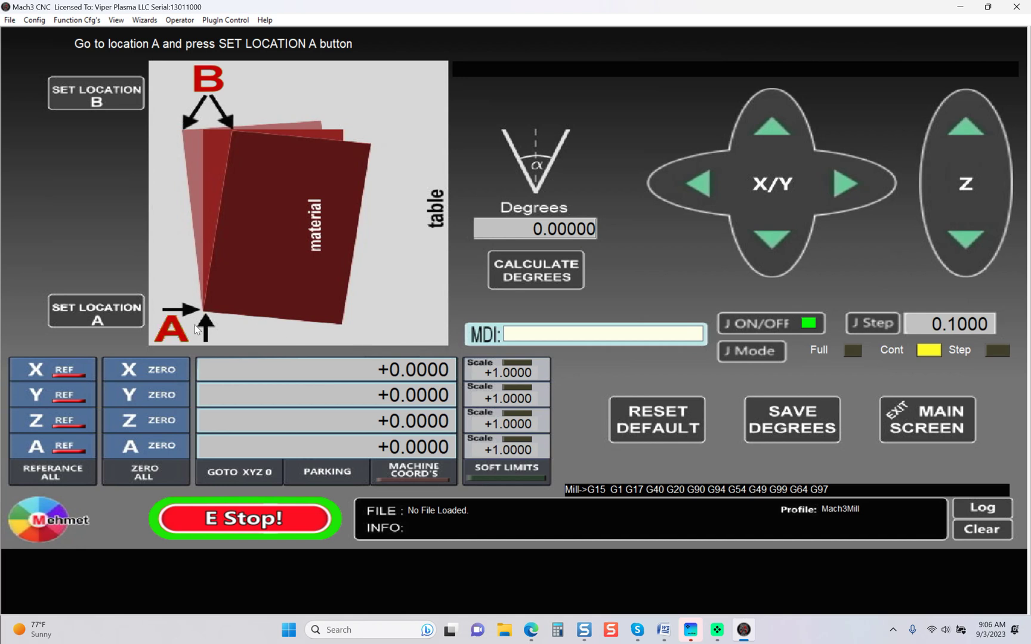
# Step: Jog to location A and set it, then jog up-left to location B and set it
pyautogui.hotkey('Right', 'Up')
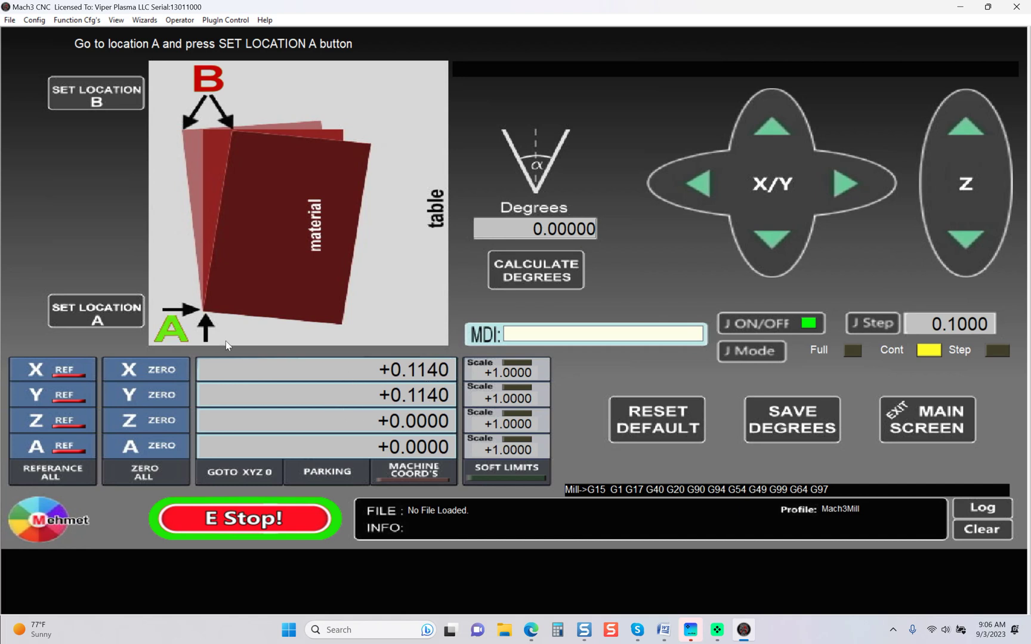
pyautogui.click(115, 320)
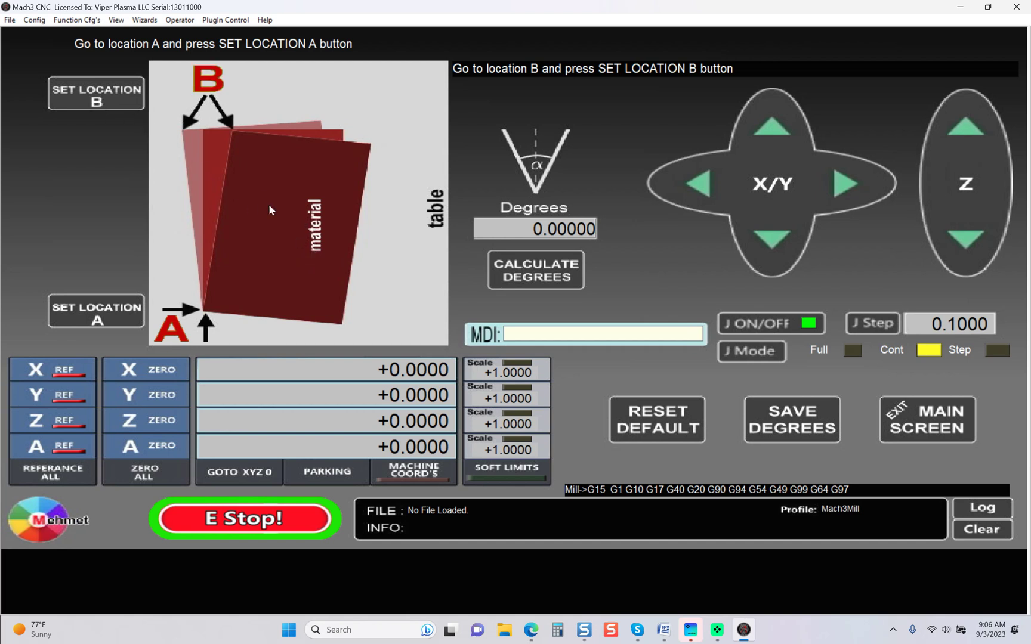
pyautogui.press('Left')
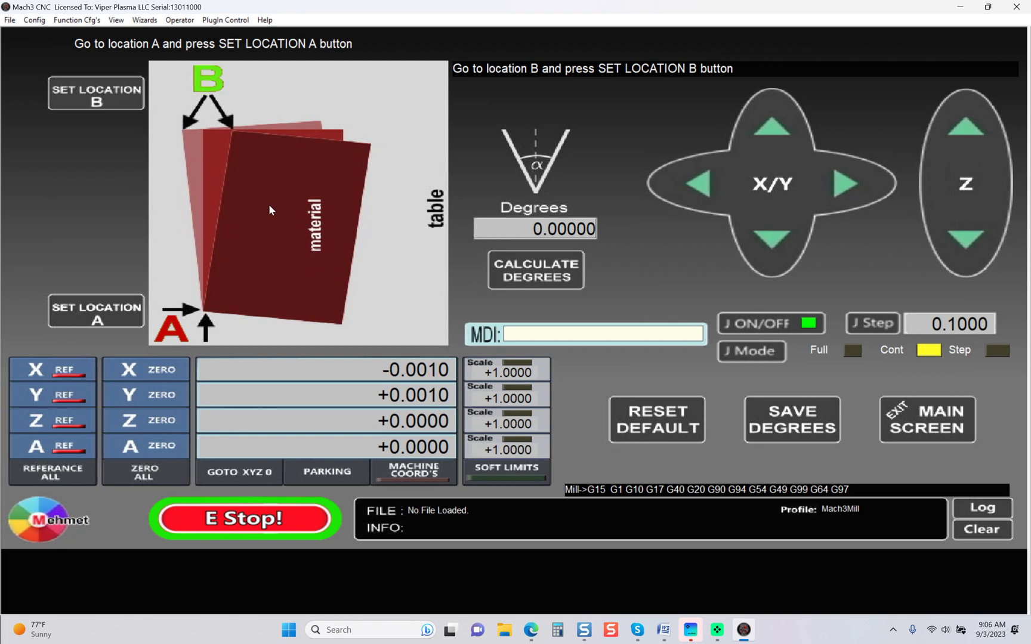
pyautogui.press('Up')
pyautogui.press('Left')
pyautogui.press('Up')
pyautogui.press('Left')
pyautogui.press('Up')
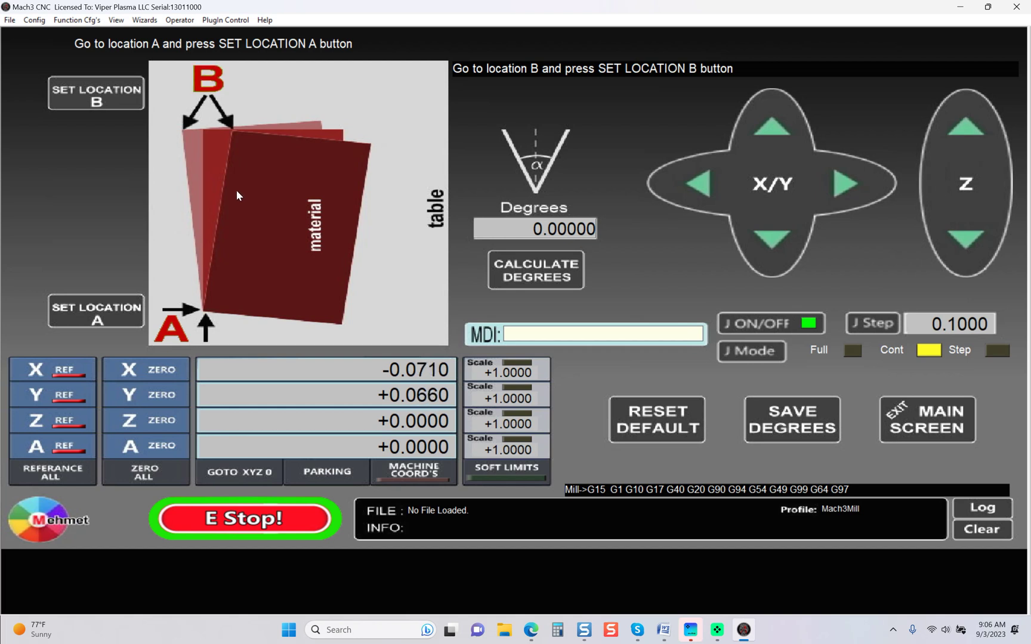
pyautogui.click(124, 104)
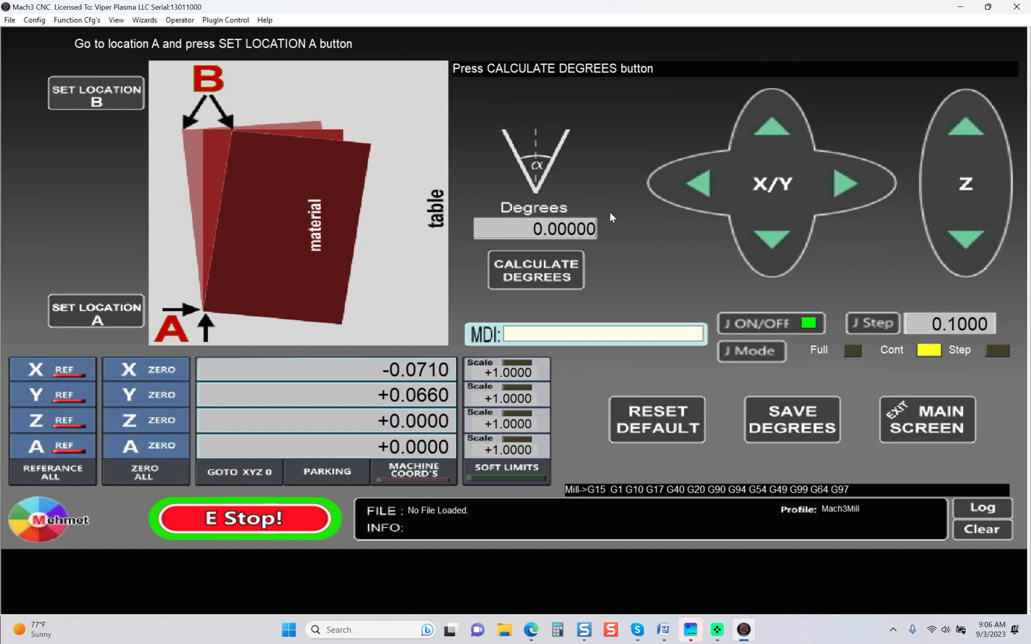
# Step: Calculate the 47.09016-degree skew angle, save it, and exit to the main screen
pyautogui.click(540, 273)
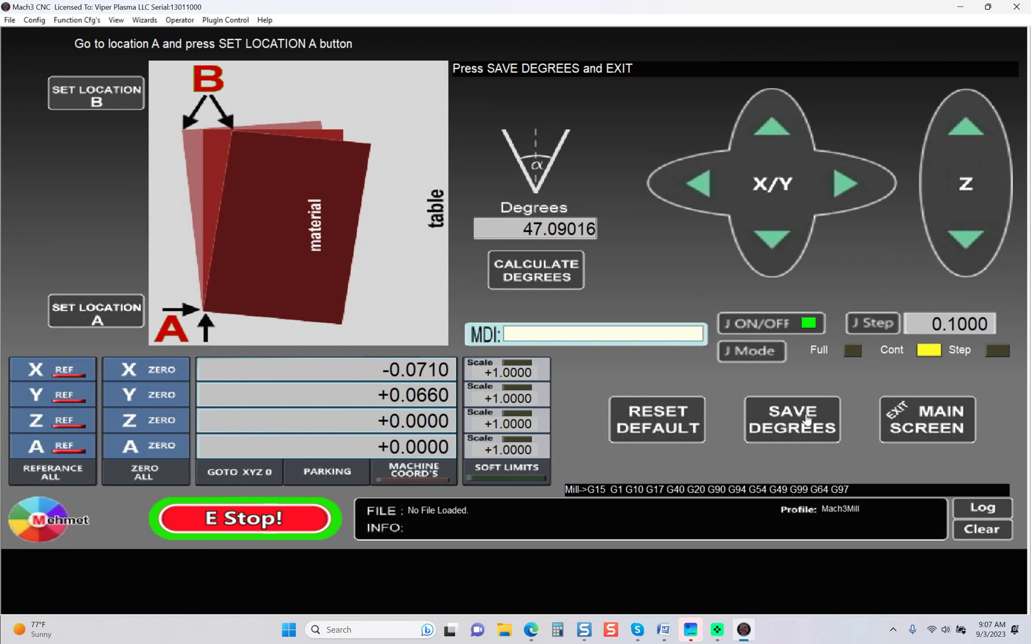
pyautogui.click(807, 420)
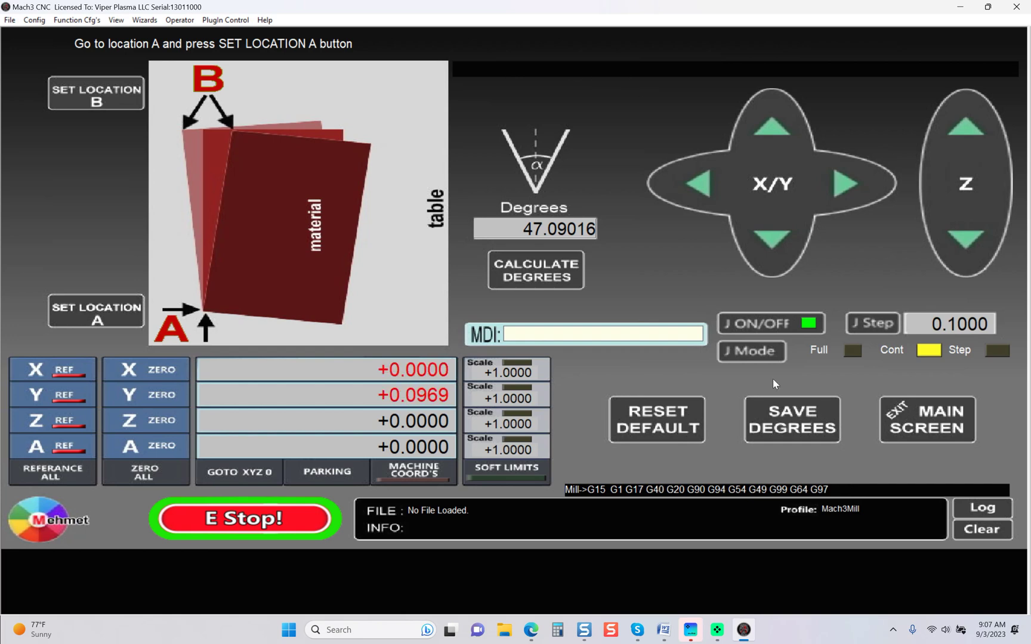
pyautogui.click(900, 423)
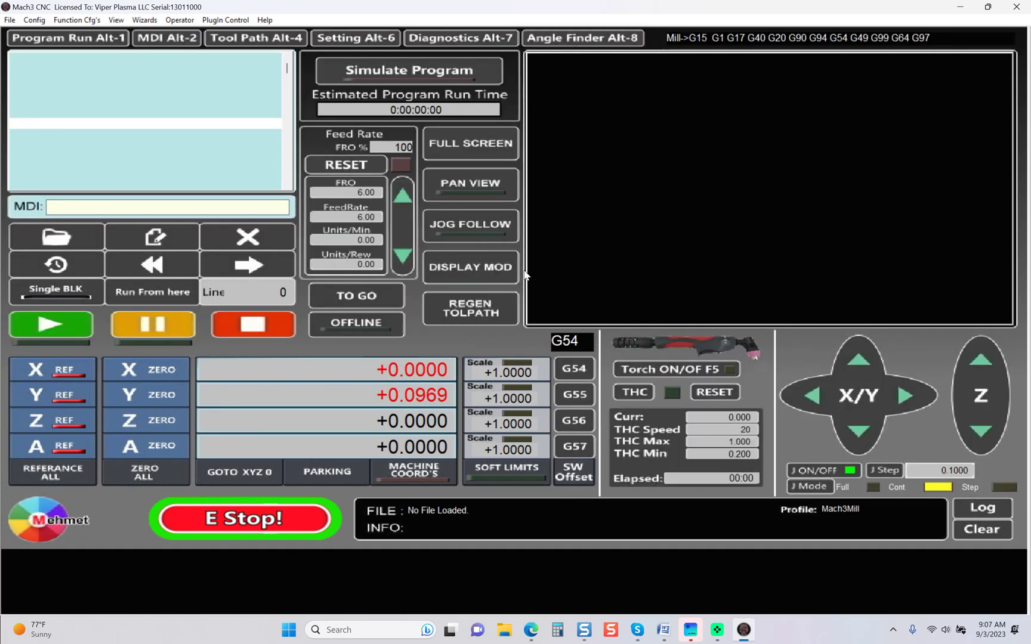
# Step: Load roadrunner.tap from the GCode folder and scroll through its G-code listing
pyautogui.click(83, 233)
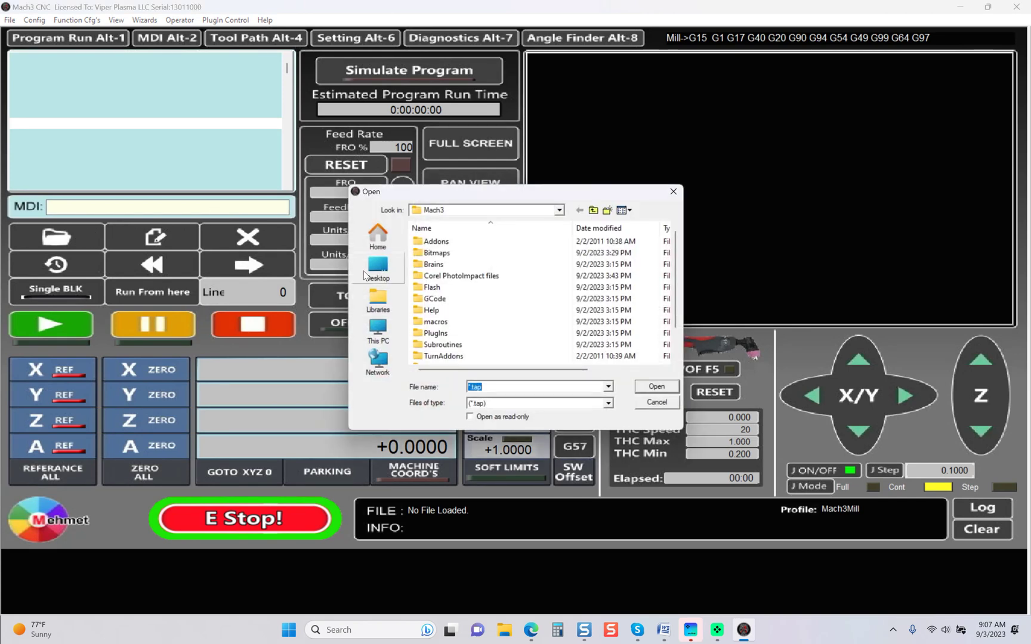
pyautogui.doubleClick(431, 299)
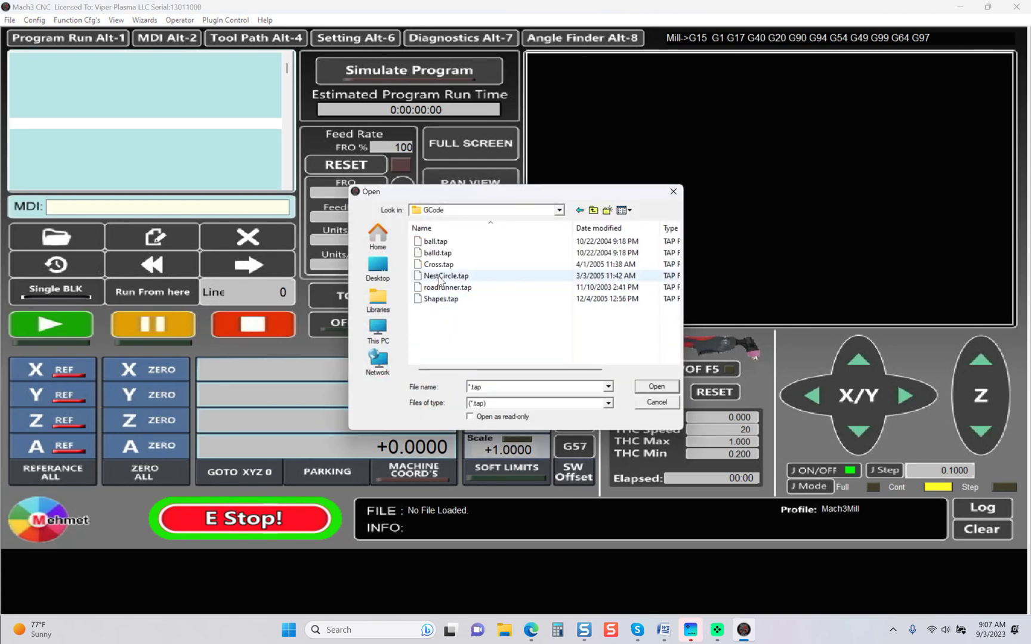
pyautogui.doubleClick(440, 287)
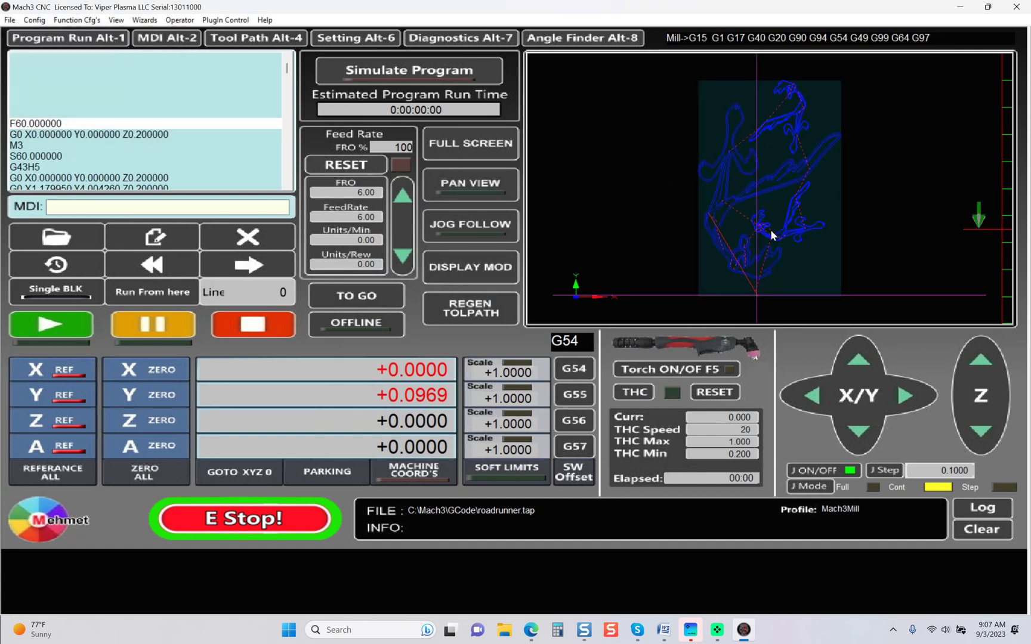
pyautogui.scroll(2, 762, 210)
pyautogui.scroll(-2, 762, 210)
# Step: Simulate roadrunner.tap for a 0:00:05:24 run time, rewind it to line 0, and reopen Angle Finder
pyautogui.click(424, 71)
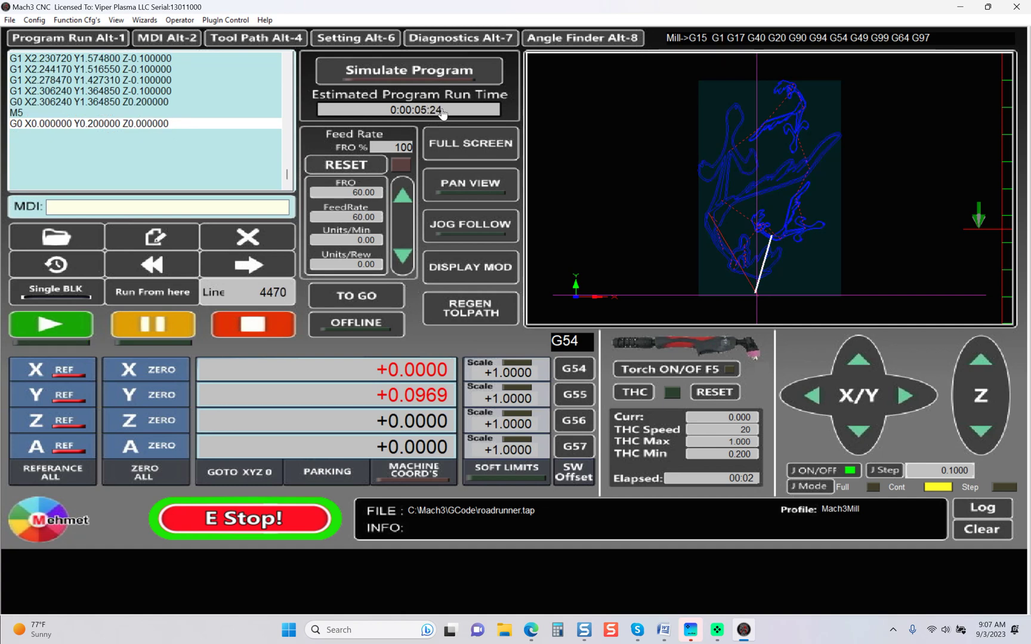
pyautogui.click(156, 264)
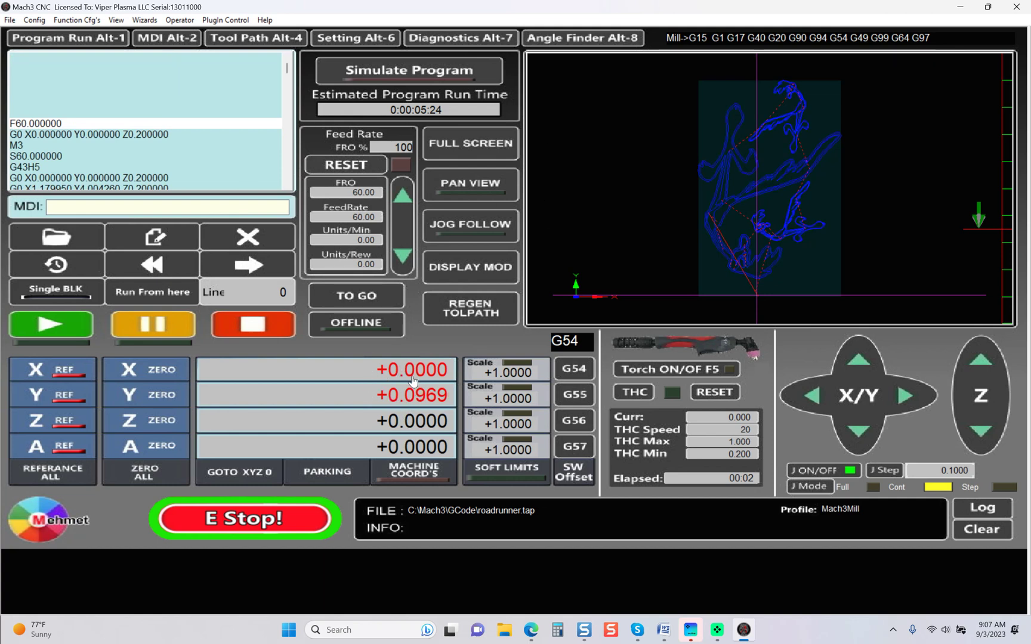
pyautogui.click(565, 38)
# Step: Reset the saved angle to default, return to Program Run, then reference and zero X and Y
pyautogui.click(651, 427)
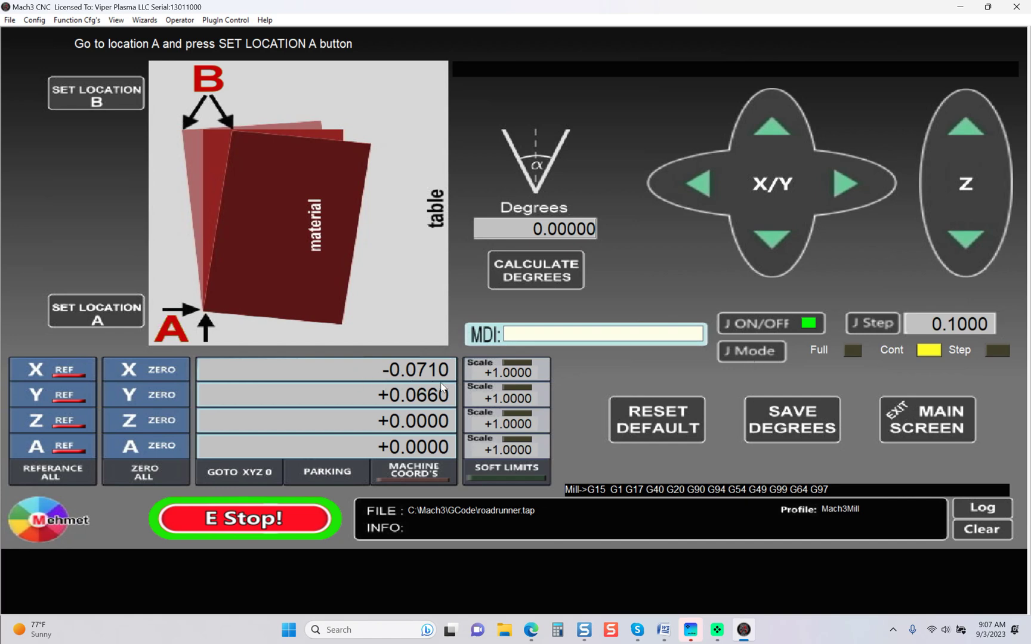
pyautogui.click(905, 421)
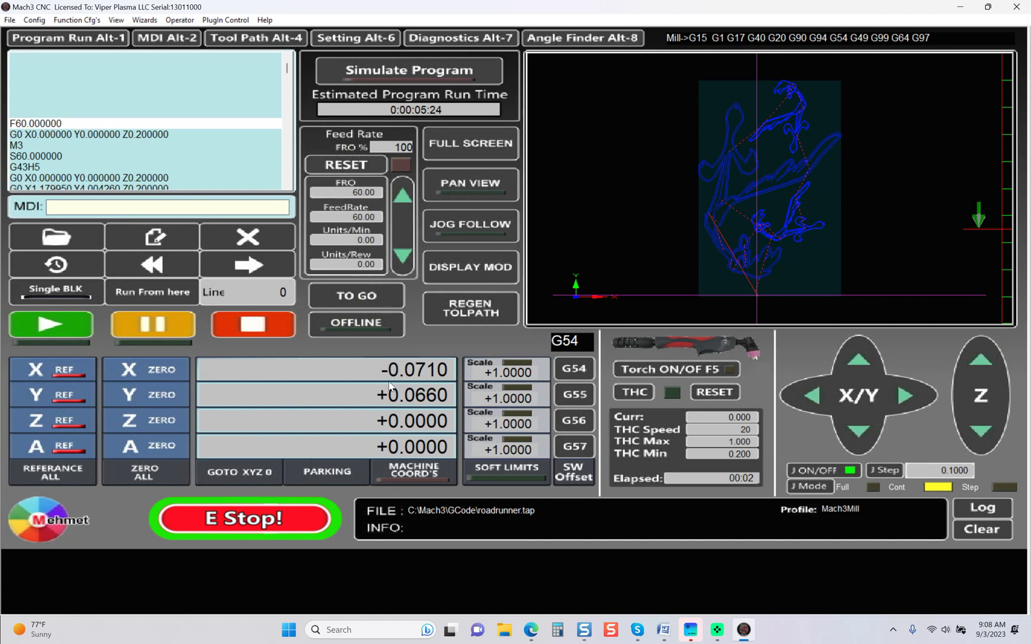
pyautogui.click(74, 374)
pyautogui.click(76, 398)
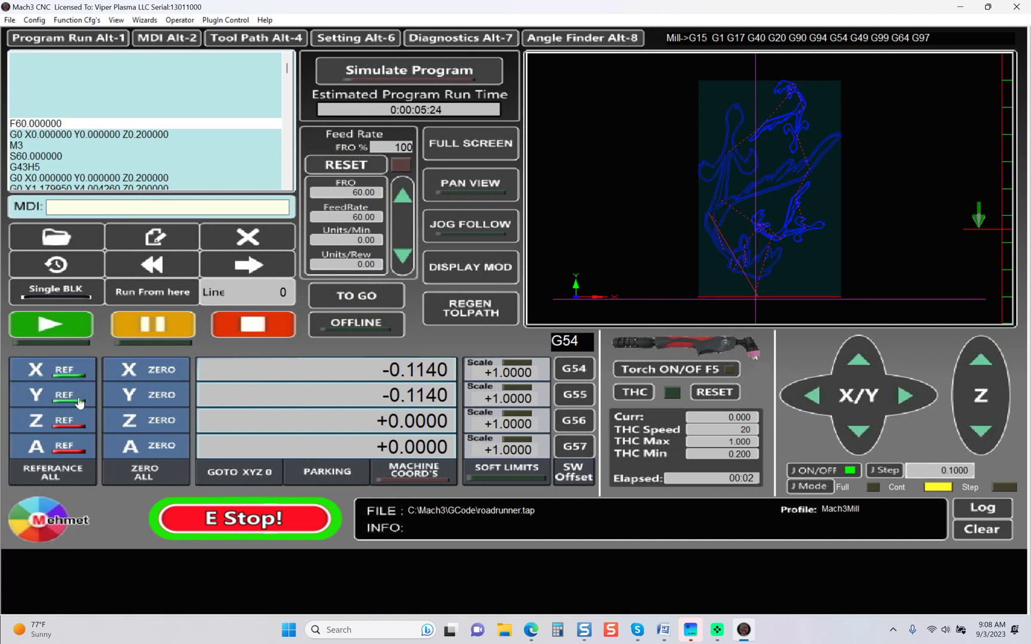
pyautogui.click(144, 378)
pyautogui.click(145, 395)
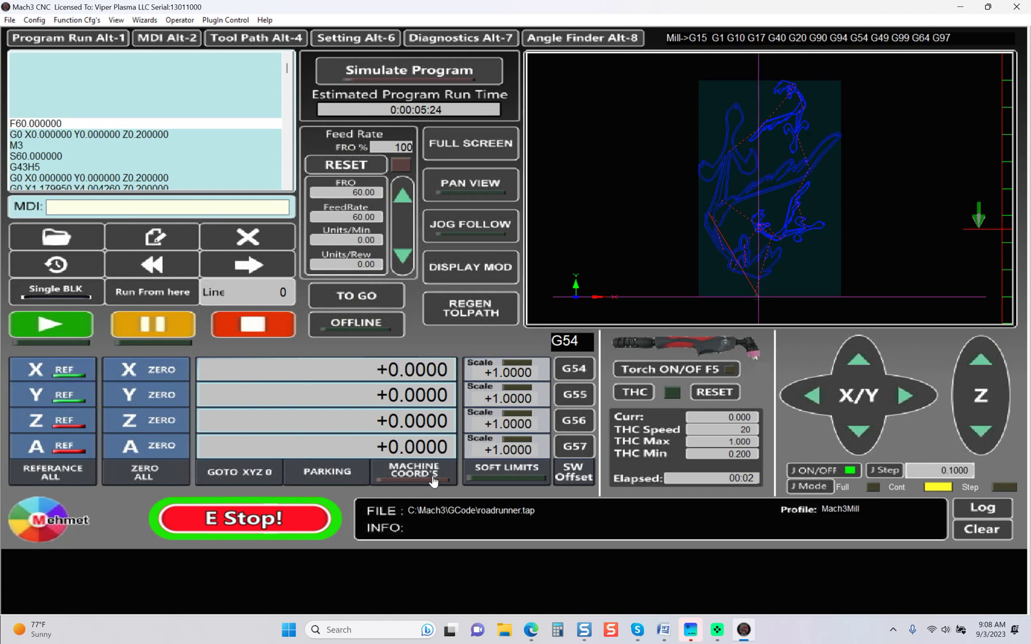
# Step: Toggle the machine-coordinates display on and back off, then toggle soft limits
pyautogui.click(433, 481)
pyautogui.click(433, 481)
pyautogui.click(519, 481)
pyautogui.click(572, 393)
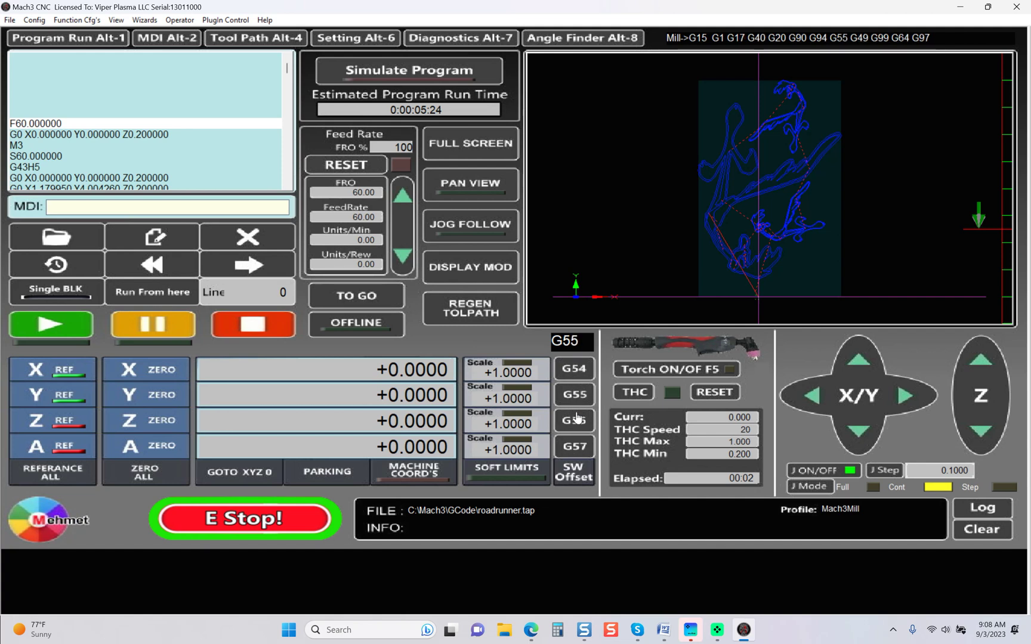
pyautogui.click(576, 419)
pyautogui.click(575, 369)
pyautogui.click(572, 475)
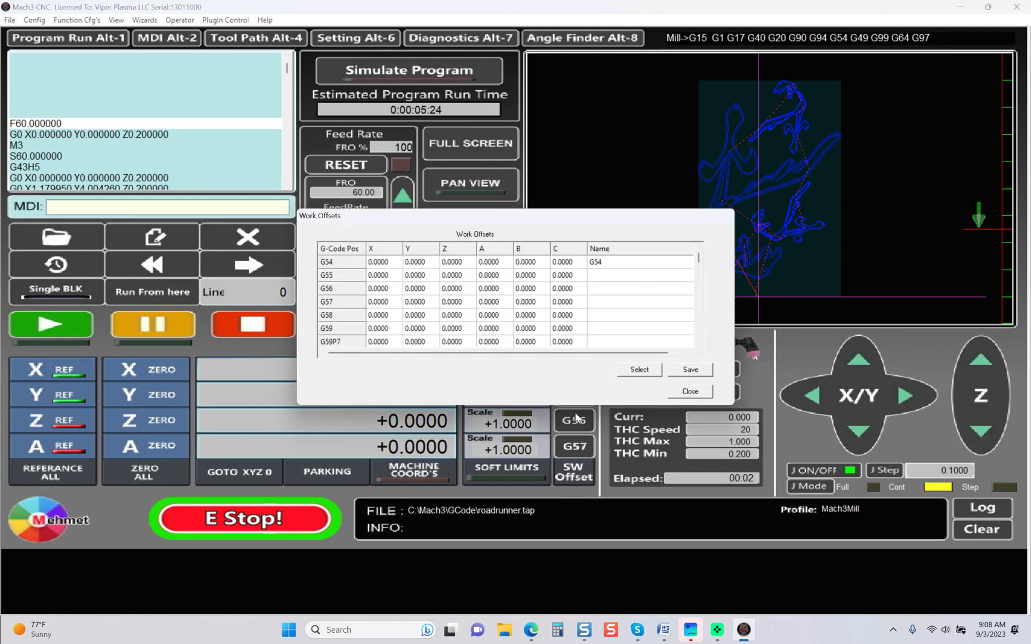
pyautogui.click(690, 392)
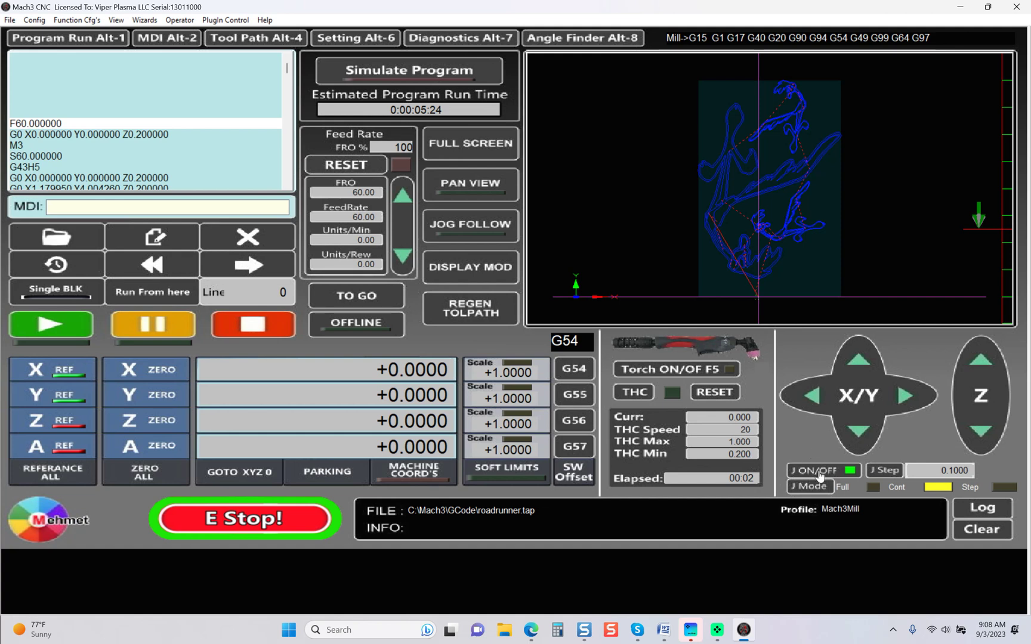
pyautogui.click(820, 471)
pyautogui.click(820, 471)
pyautogui.click(820, 488)
pyautogui.click(820, 488)
pyautogui.click(468, 39)
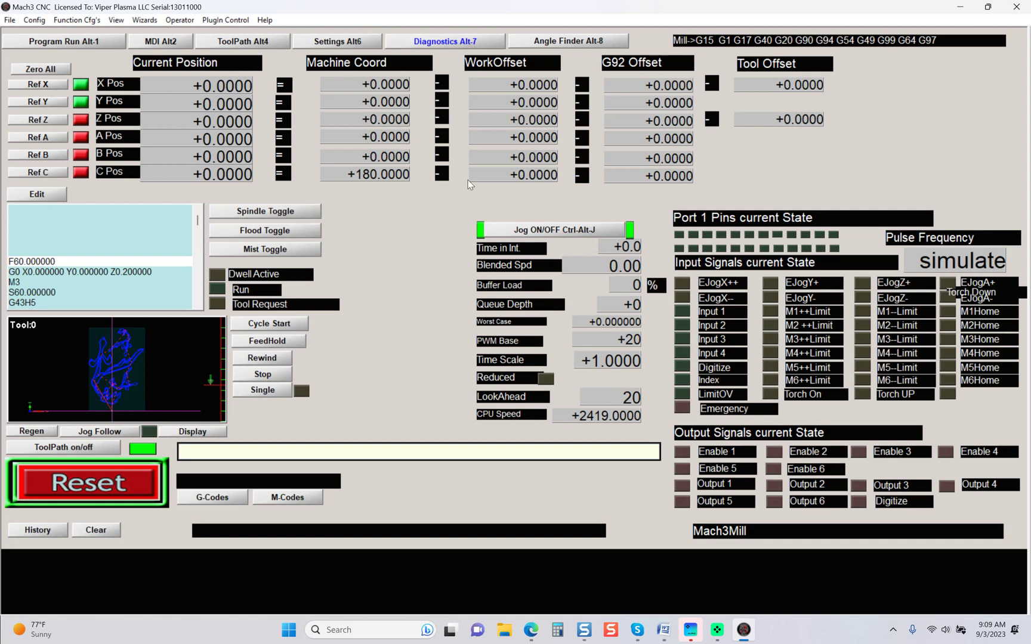
# Step: Visit the Settings, ToolPath and MDI pages in turn, then return to Program Run
pyautogui.click(338, 43)
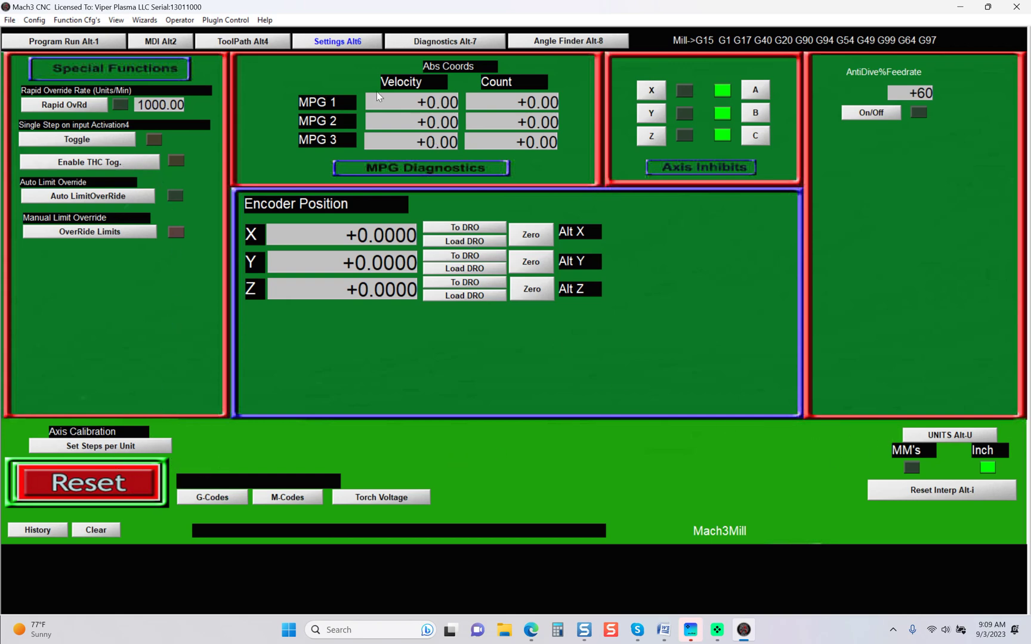
pyautogui.click(250, 43)
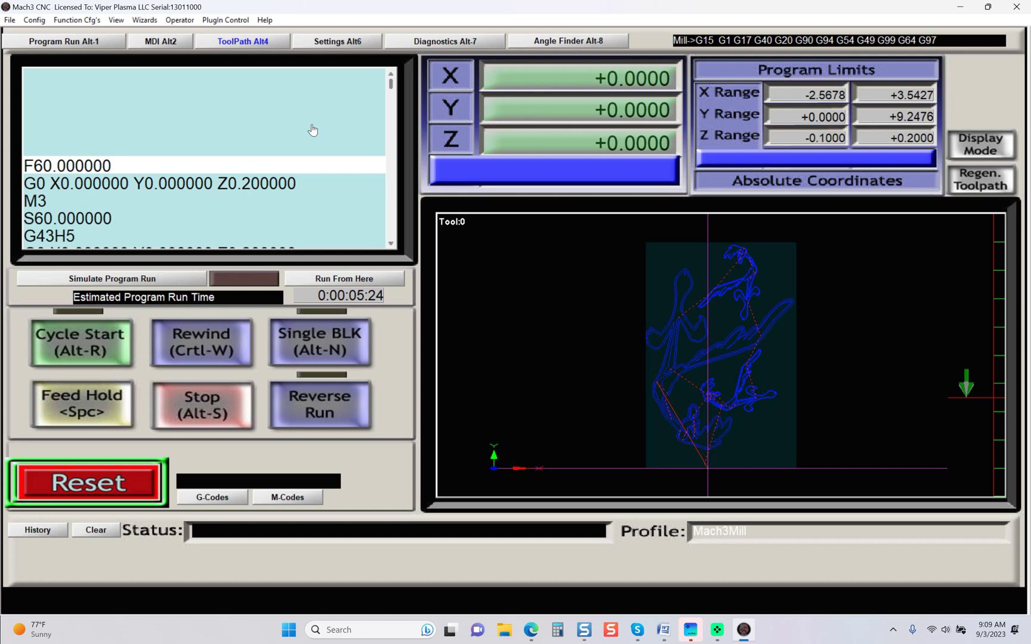
pyautogui.click(162, 42)
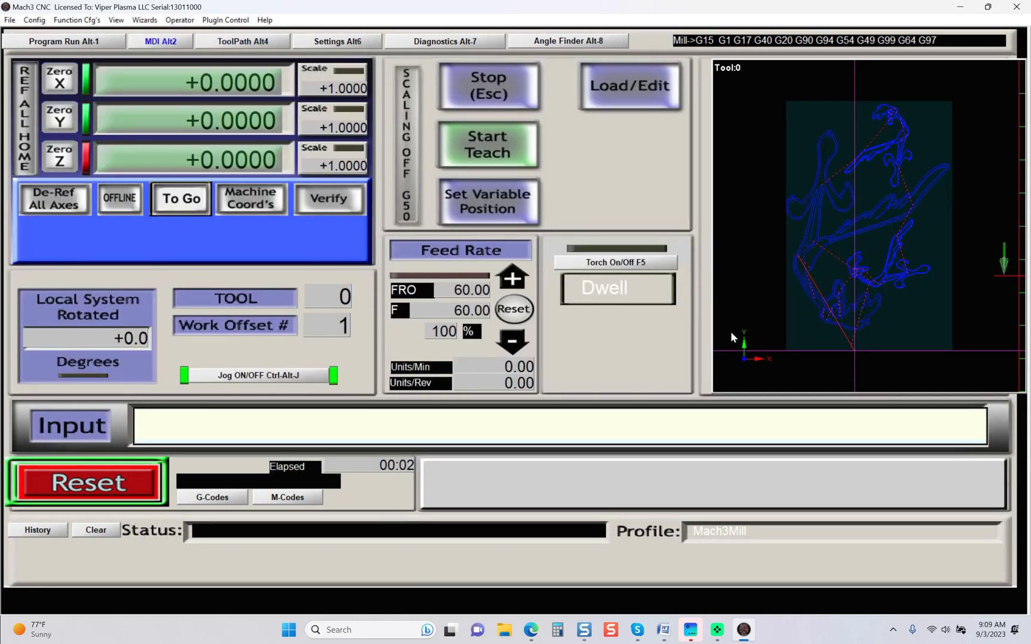
pyautogui.click(80, 45)
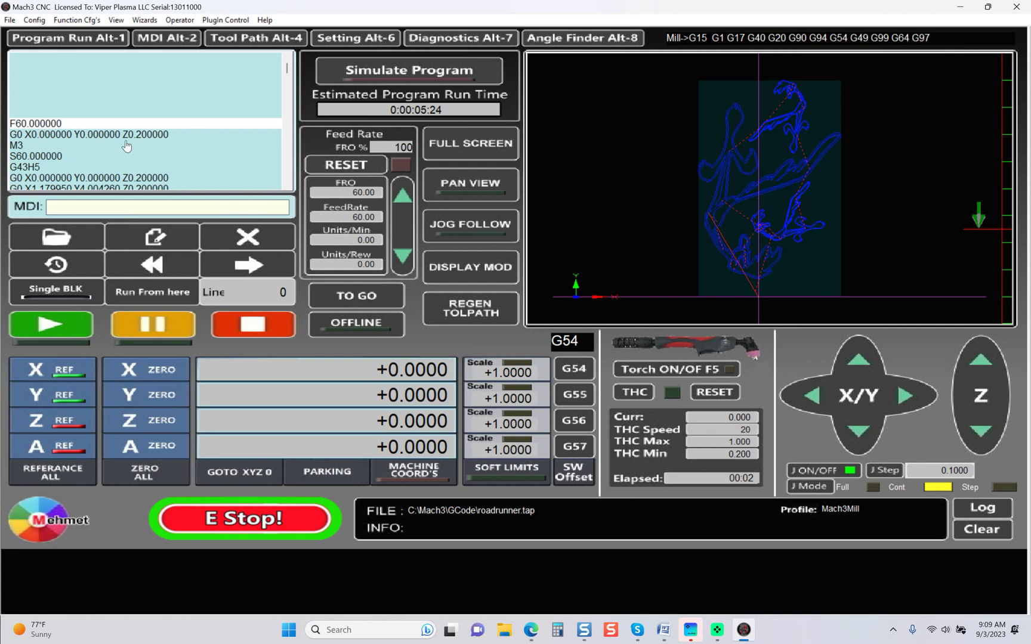
# Step: Accept General Config with Auto Screen Enlarge off, then start closing Mach3
pyautogui.click(35, 20)
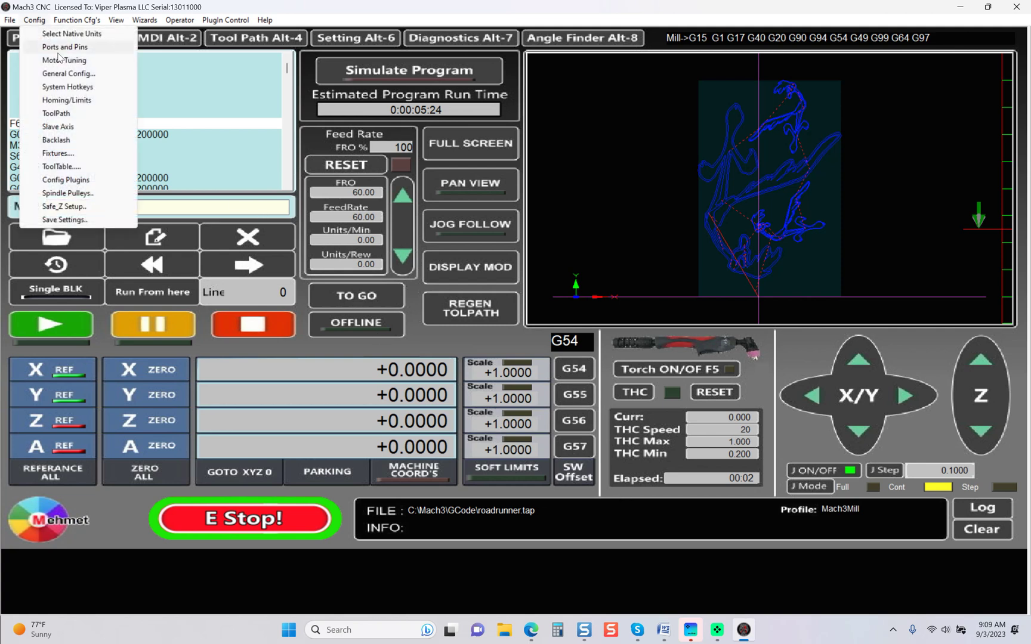
pyautogui.click(69, 73)
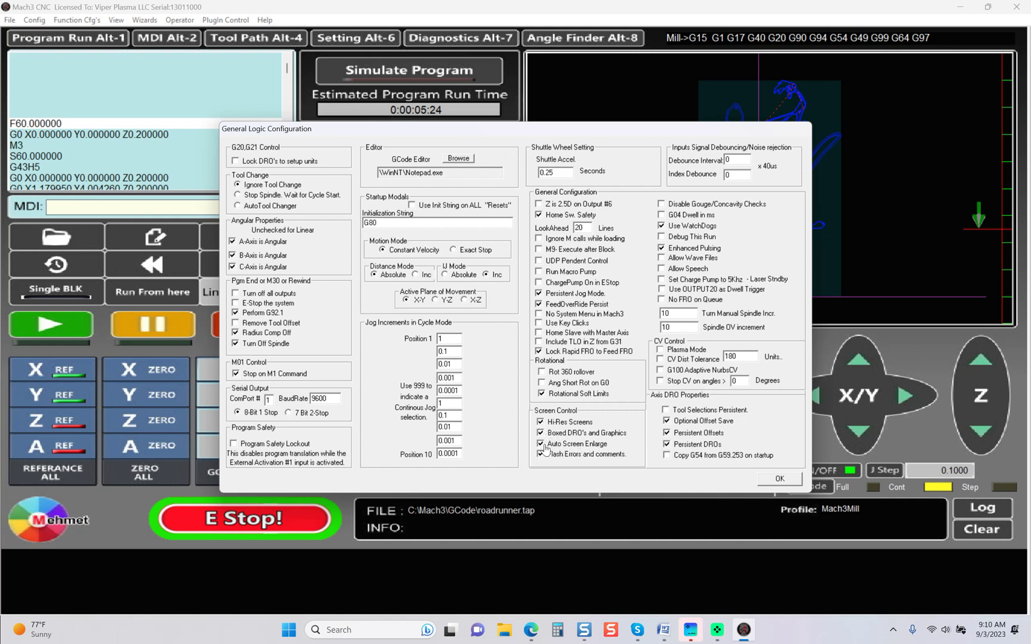
pyautogui.click(776, 480)
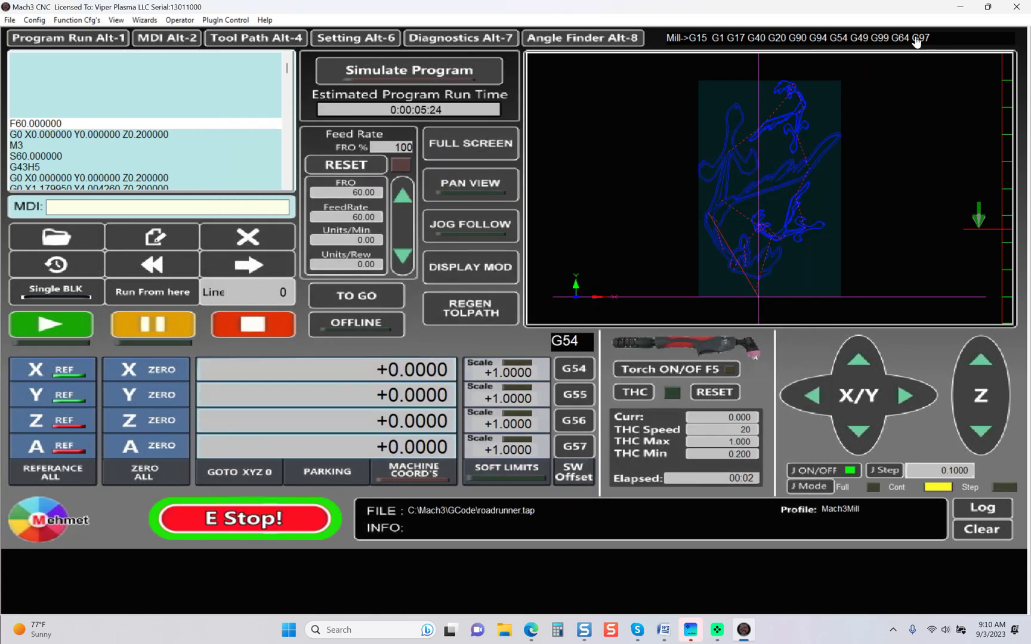
pyautogui.click(1016, 7)
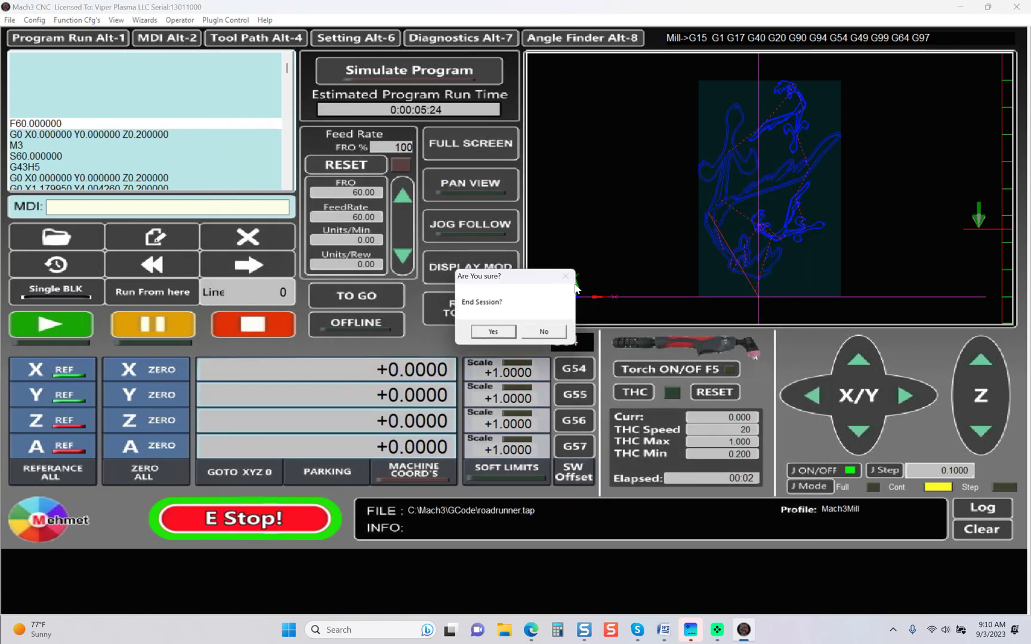
# Step: Confirm ending the session, answer the reference prompt, and relaunch Mach3 Mill
pyautogui.click(493, 332)
pyautogui.click(493, 332)
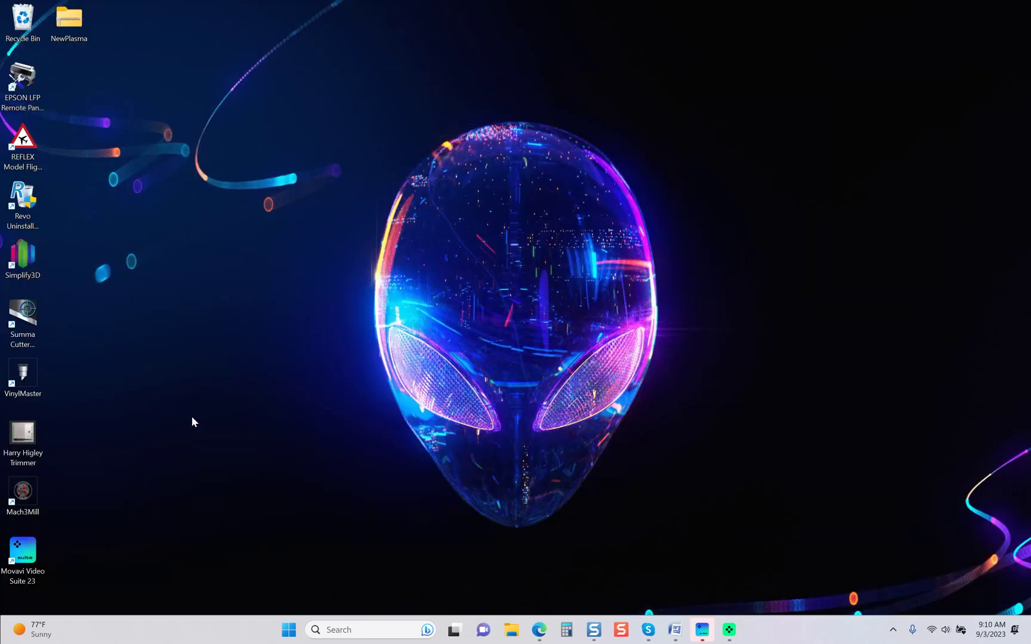
pyautogui.doubleClick(23, 492)
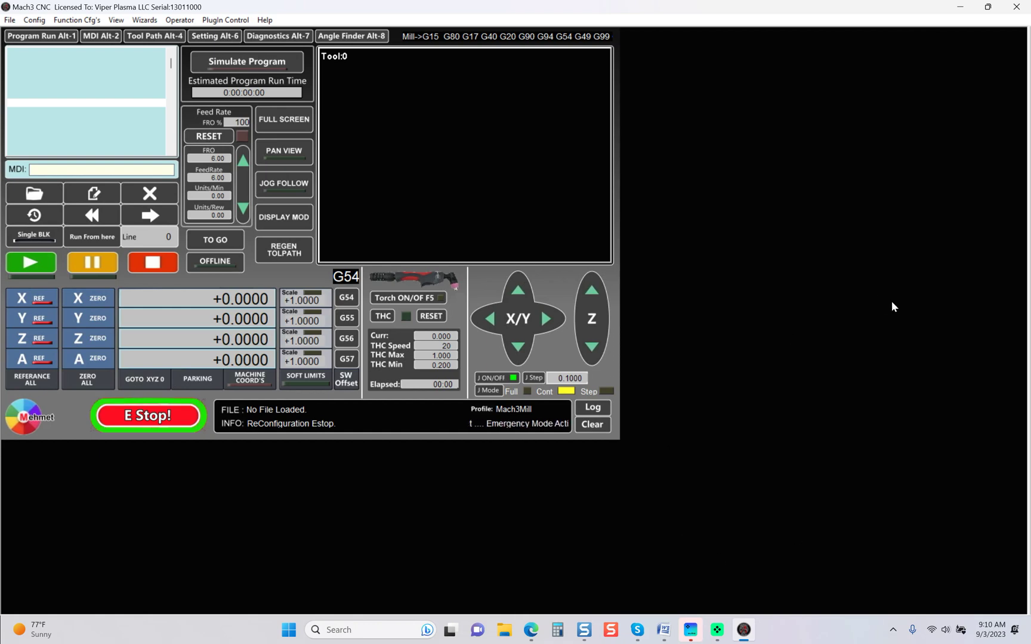
# Step: Restore Mach3 to a window, reposition and slightly enlarge it, then bring the YouTube browser forward
pyautogui.click(990, 7)
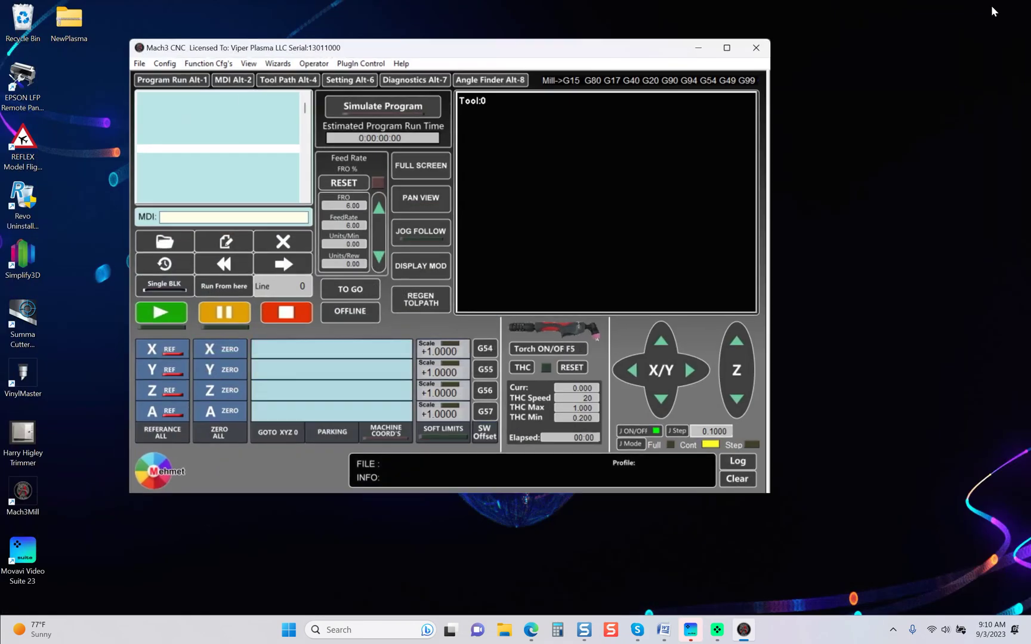
pyautogui.moveTo(624, 50); pyautogui.dragTo(705, 48)
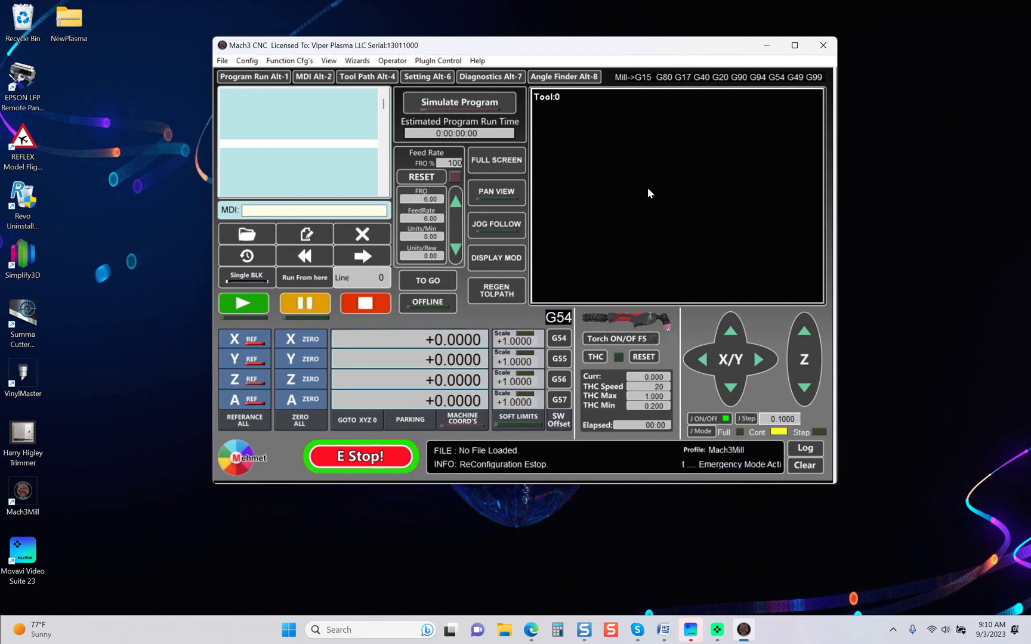
pyautogui.moveTo(645, 45); pyautogui.dragTo(521, 33)
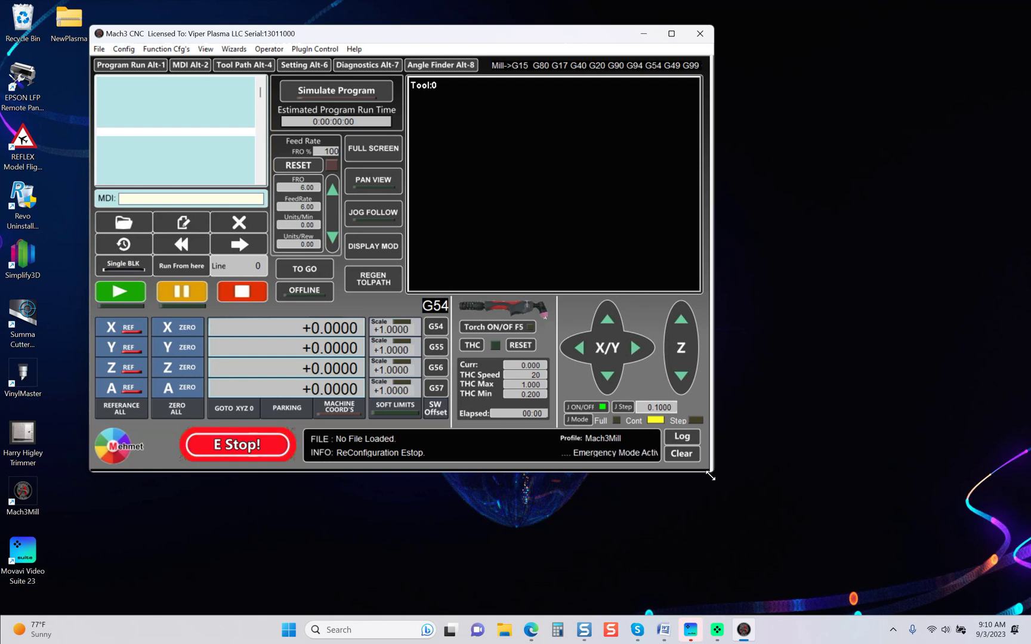
pyautogui.moveTo(710, 475)
pyautogui.mouseDown()
pyautogui.moveTo(880, 561)
pyautogui.moveTo(712, 471)
pyautogui.mouseUp()
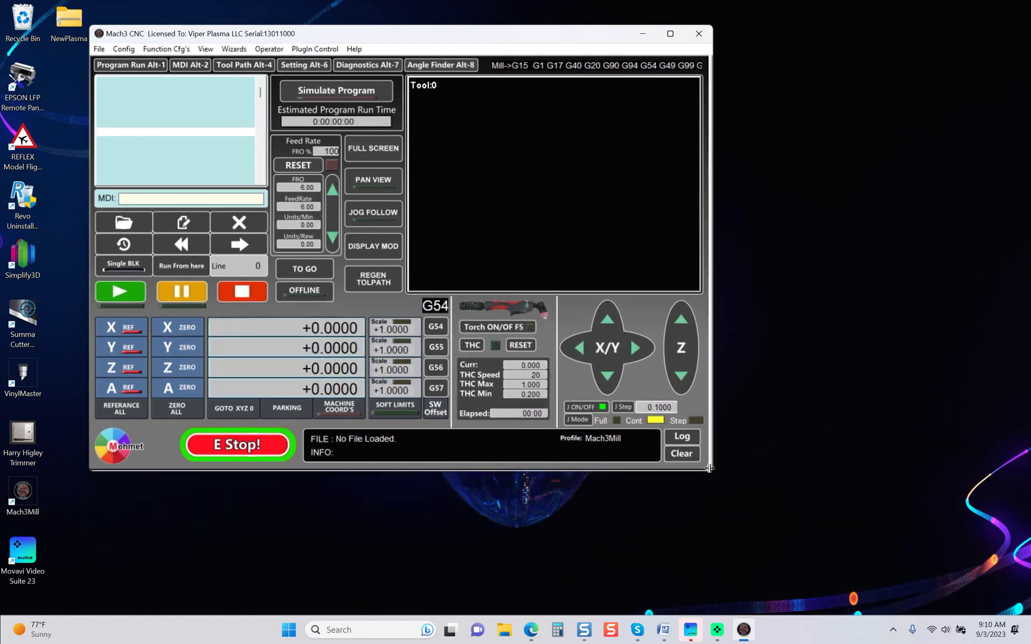
pyautogui.moveTo(709, 472)
pyautogui.mouseDown()
pyautogui.moveTo(928, 602)
pyautogui.moveTo(723, 497)
pyautogui.moveTo(709, 470)
pyautogui.mouseUp()
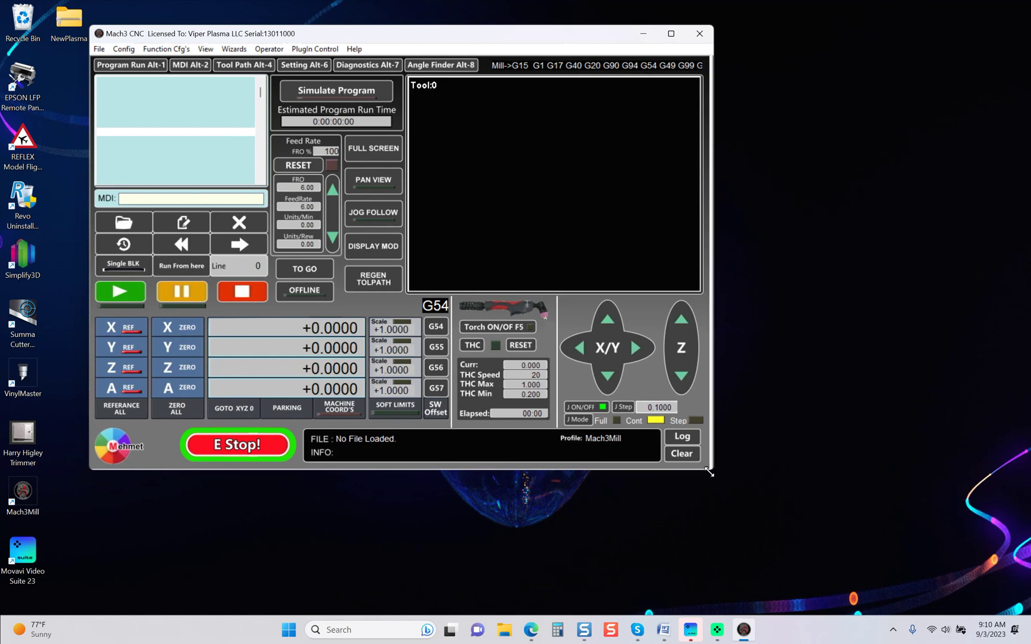
pyautogui.moveTo(482, 40); pyautogui.dragTo(686, 78)
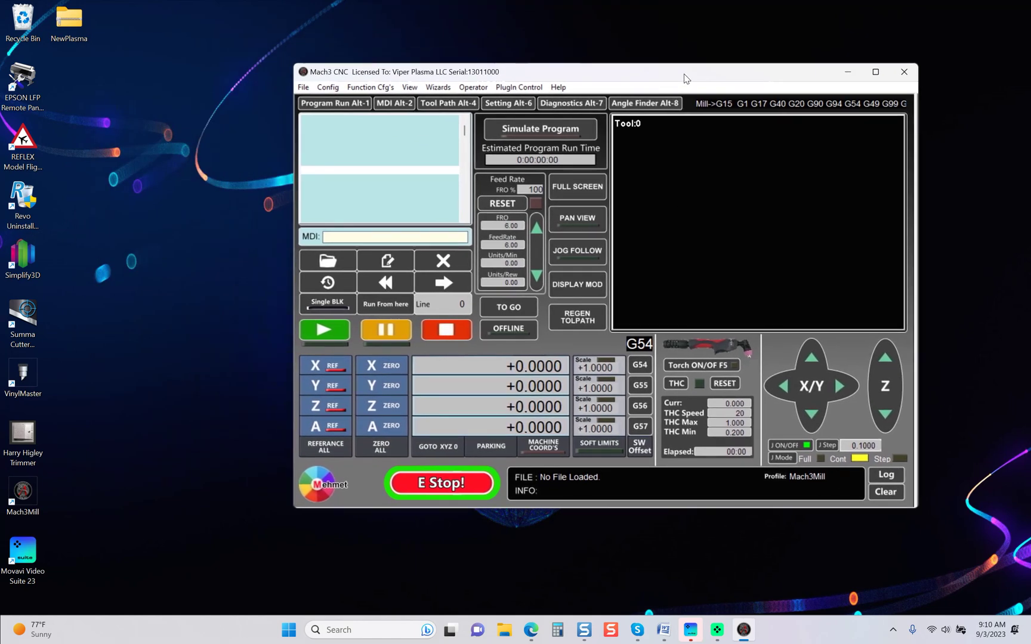
pyautogui.click(531, 629)
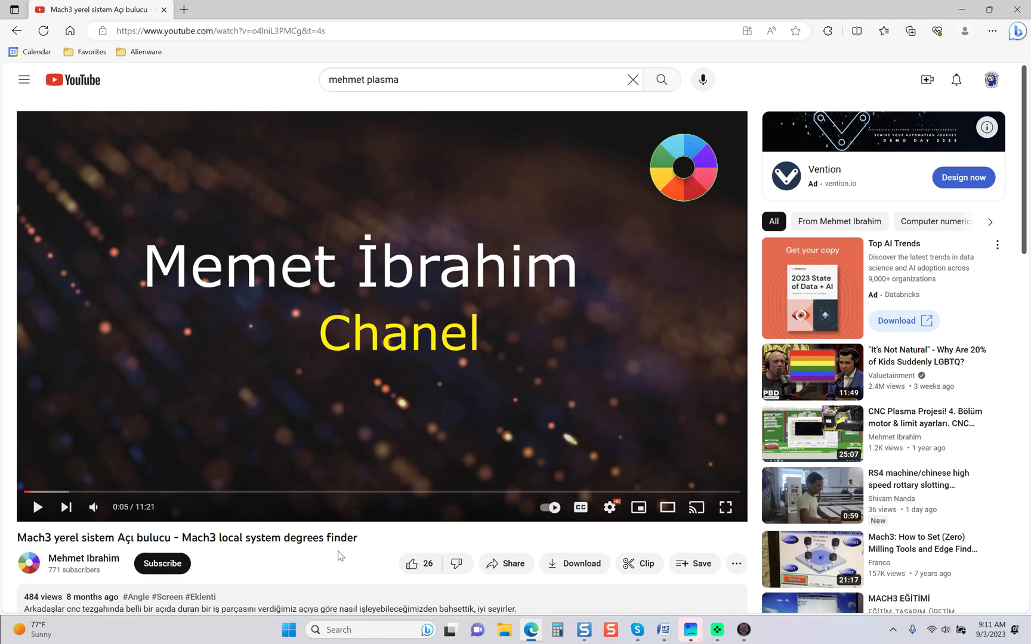
# Step: Minimize the YouTube browser to reveal Mach3 and shift the Mach3 window left
pyautogui.scroll(-1, 338, 557)
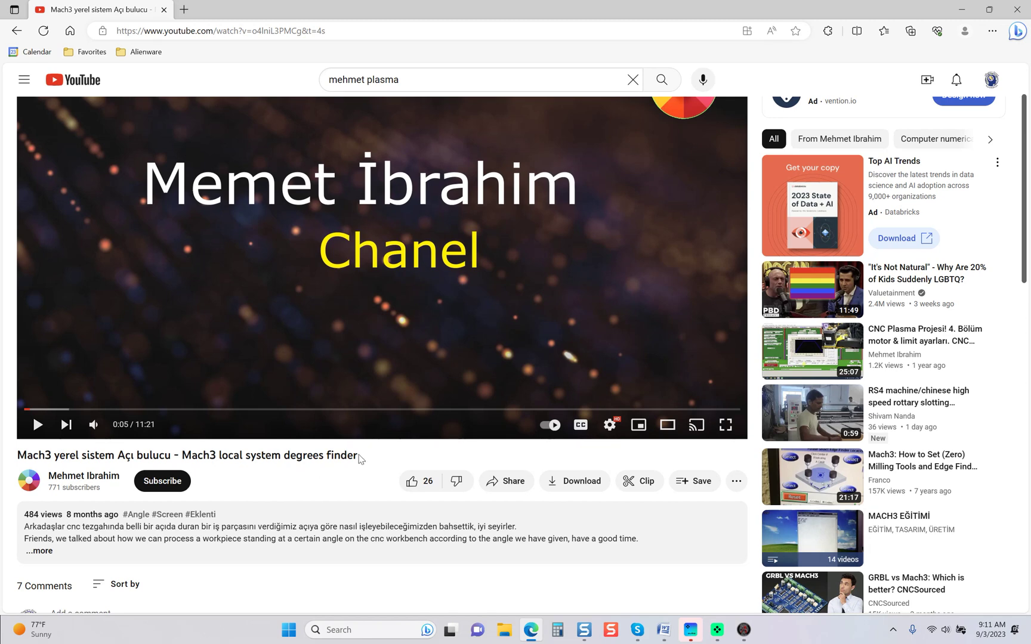
pyautogui.scroll(1, 359, 458)
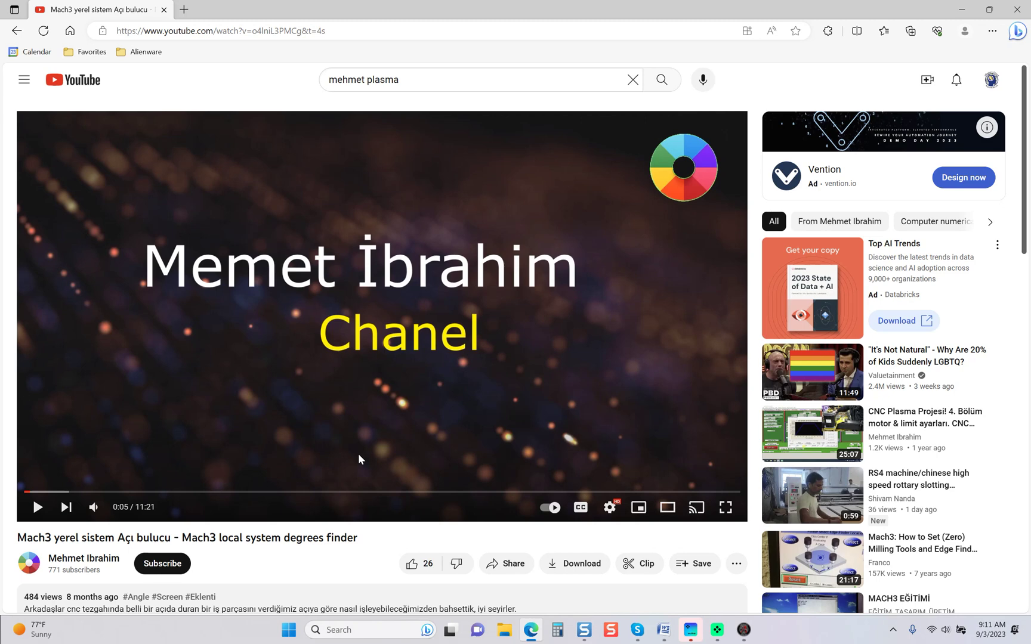
pyautogui.scroll(-1, 358, 458)
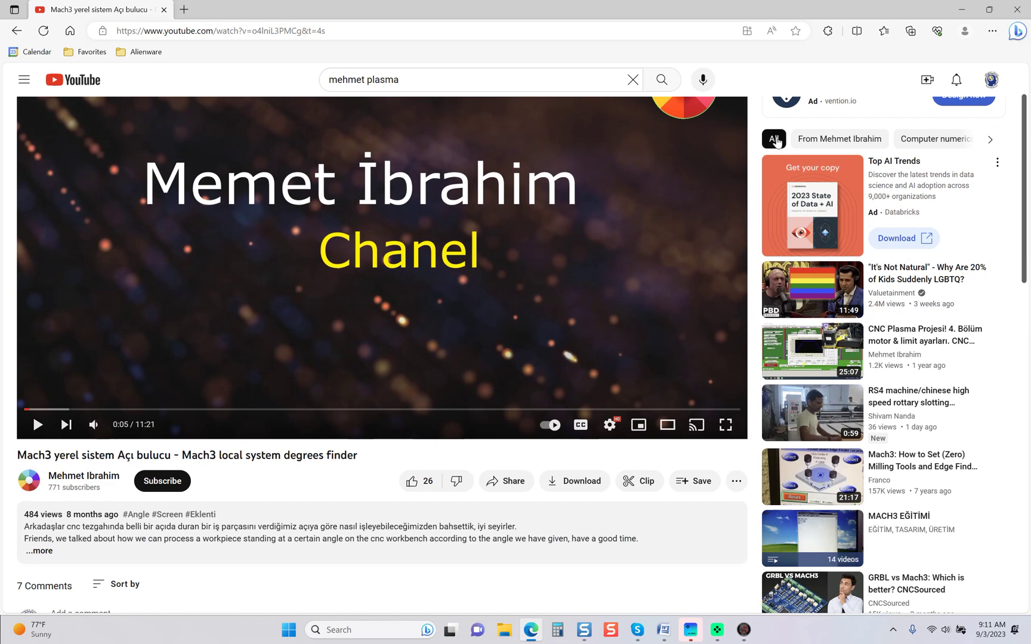
pyautogui.click(961, 14)
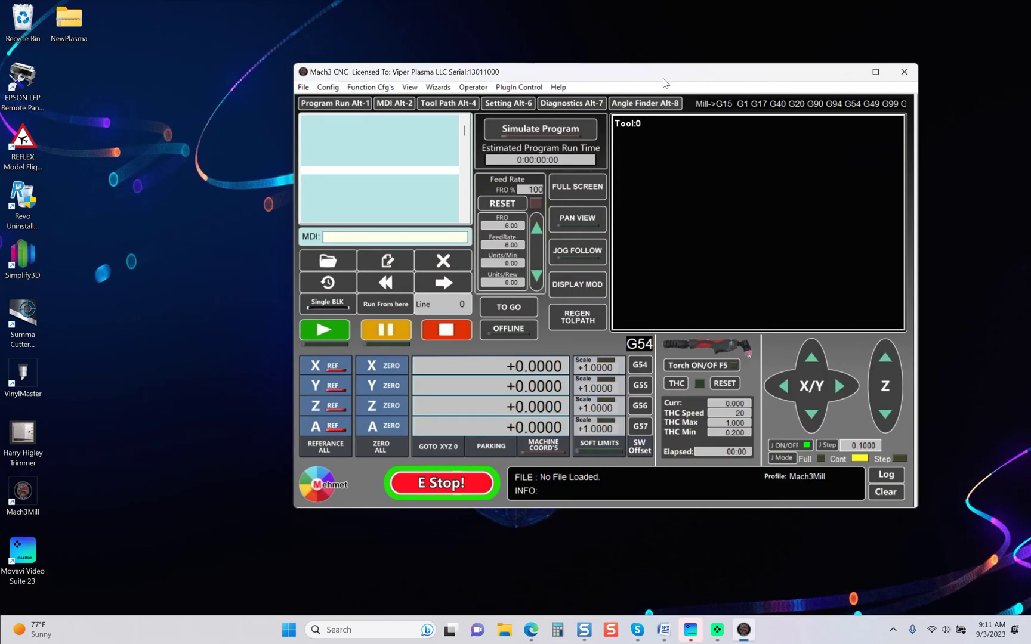
pyautogui.moveTo(666, 83); pyautogui.dragTo(586, 81)
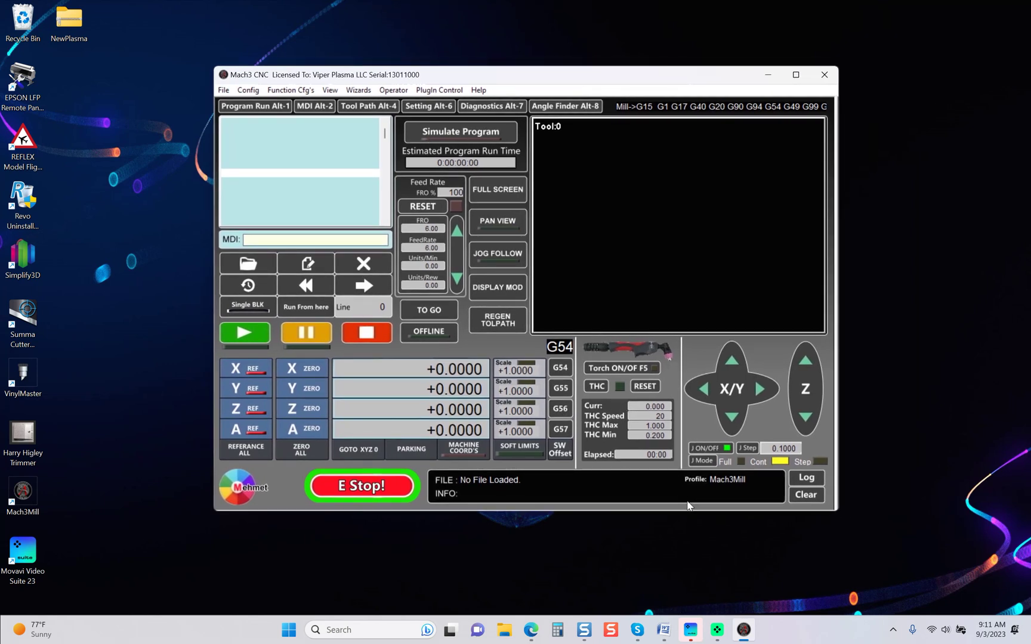
# Step: Return to YouTube, read the expanded video description, then minimize the browser again
pyautogui.click(531, 630)
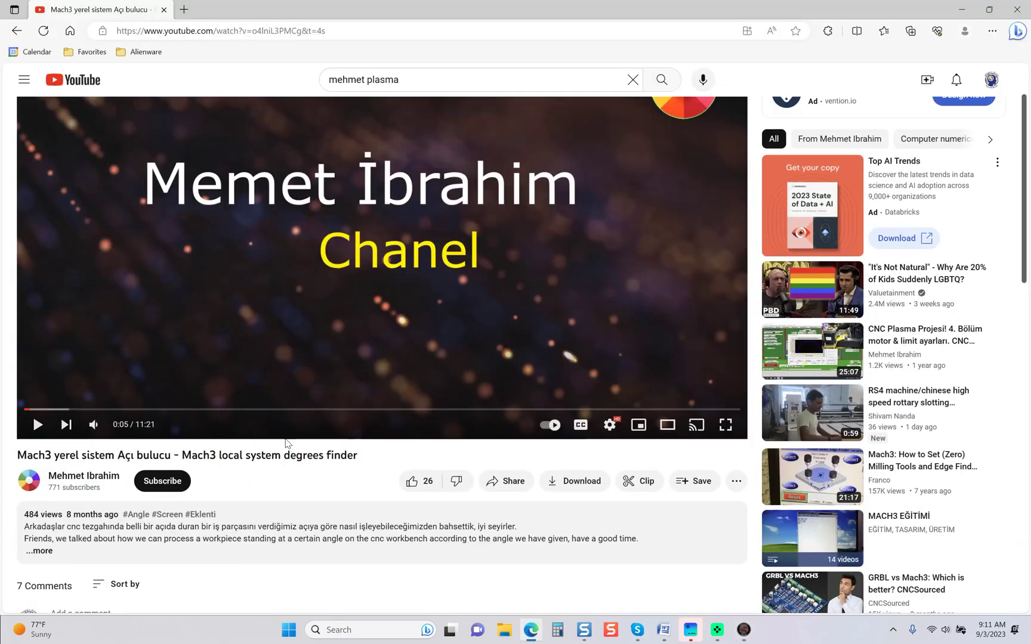
pyautogui.scroll(-1, 209, 306)
pyautogui.click(48, 468)
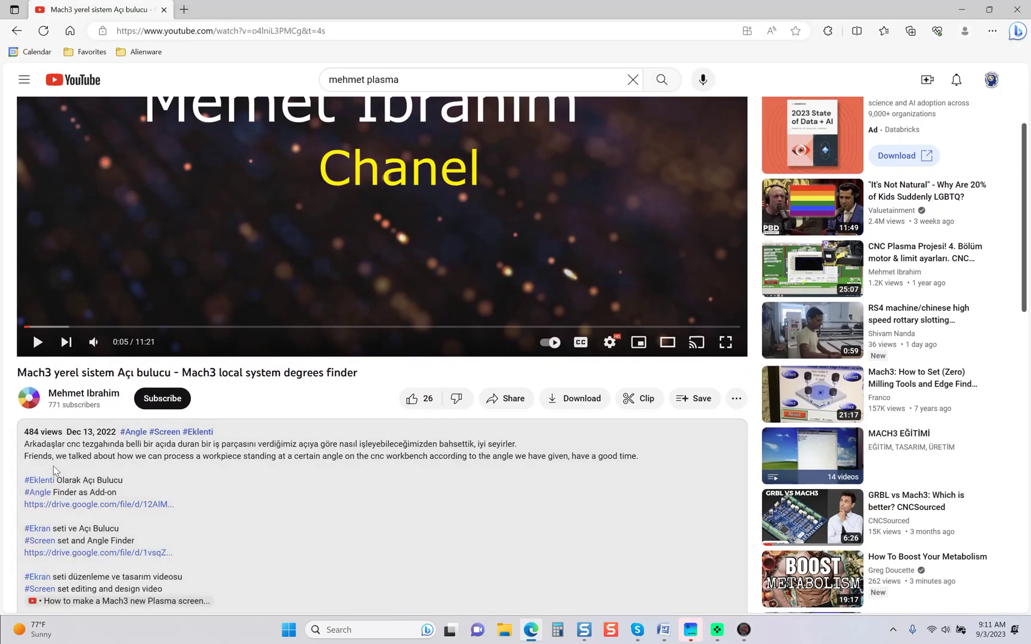
pyautogui.scroll(-3, 232, 427)
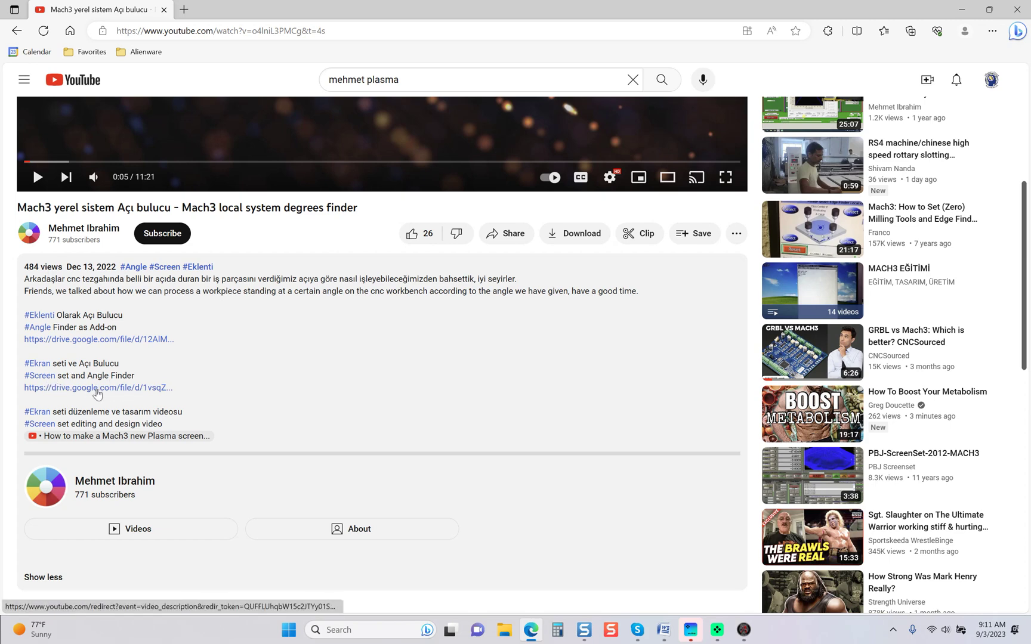
pyautogui.scroll(5, 471, 360)
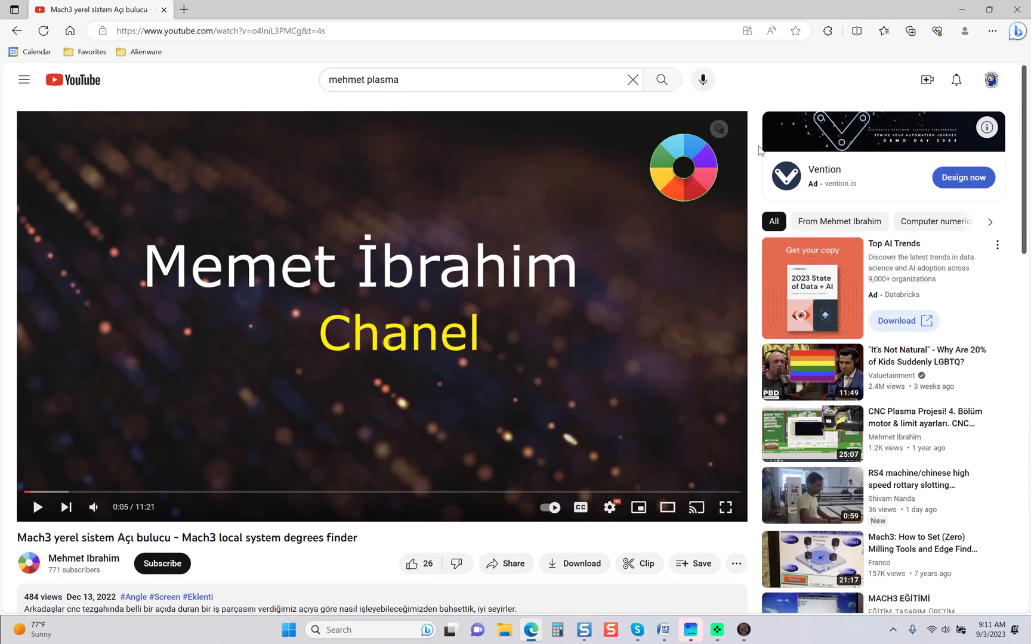
pyautogui.click(961, 9)
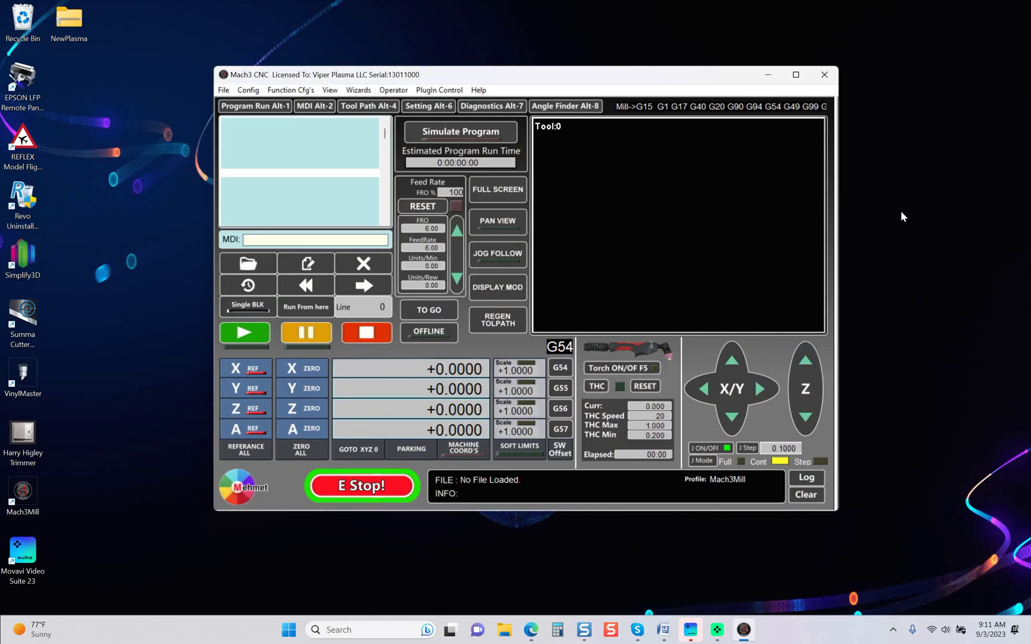
# Step: Close Mach3, confirming the prompt, and open the NewPlasma folder on the desktop
pyautogui.click(826, 76)
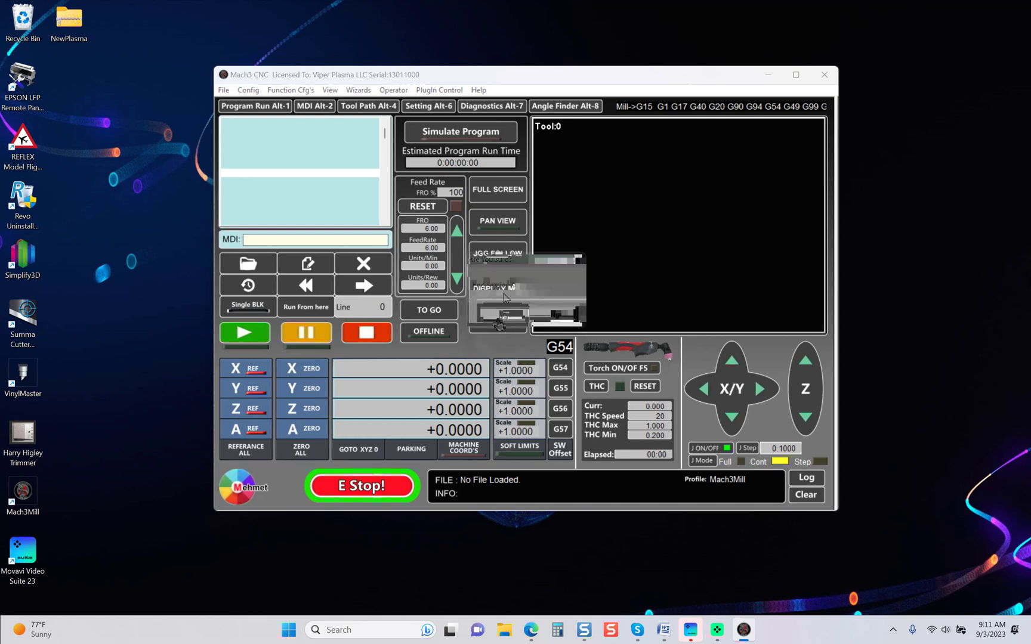
pyautogui.click(504, 293)
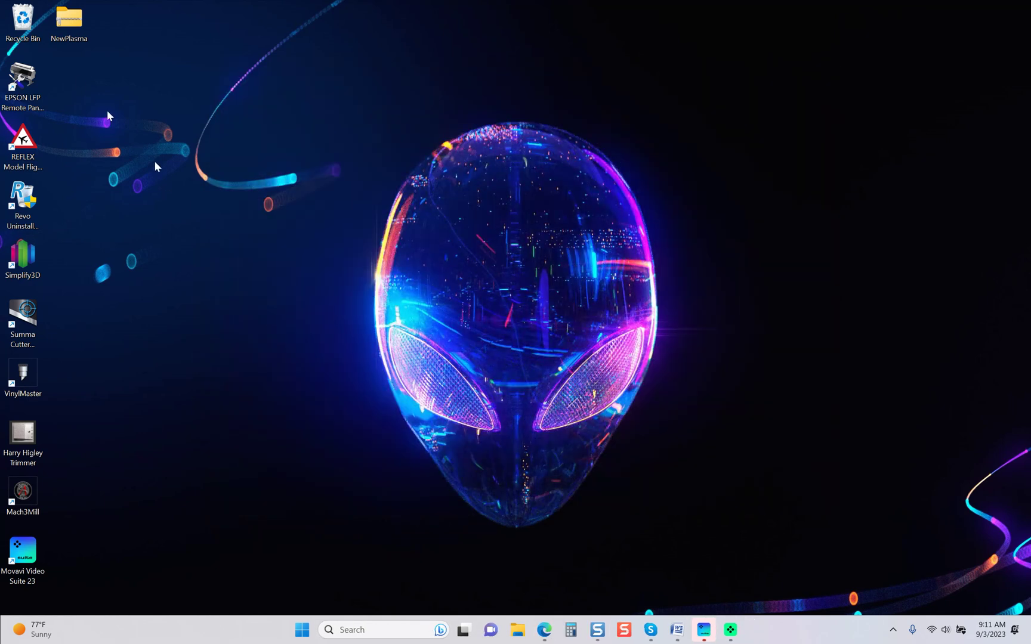
pyautogui.doubleClick(79, 38)
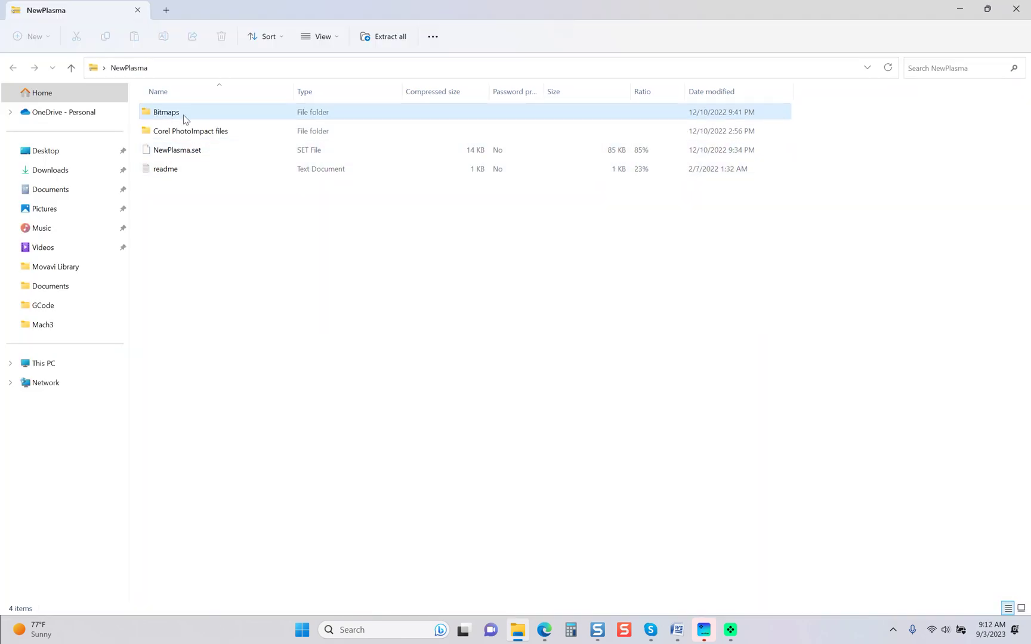
# Step: Copy the Bitmaps folder and NewPlasma.set, then go to This PC
pyautogui.click(183, 155)
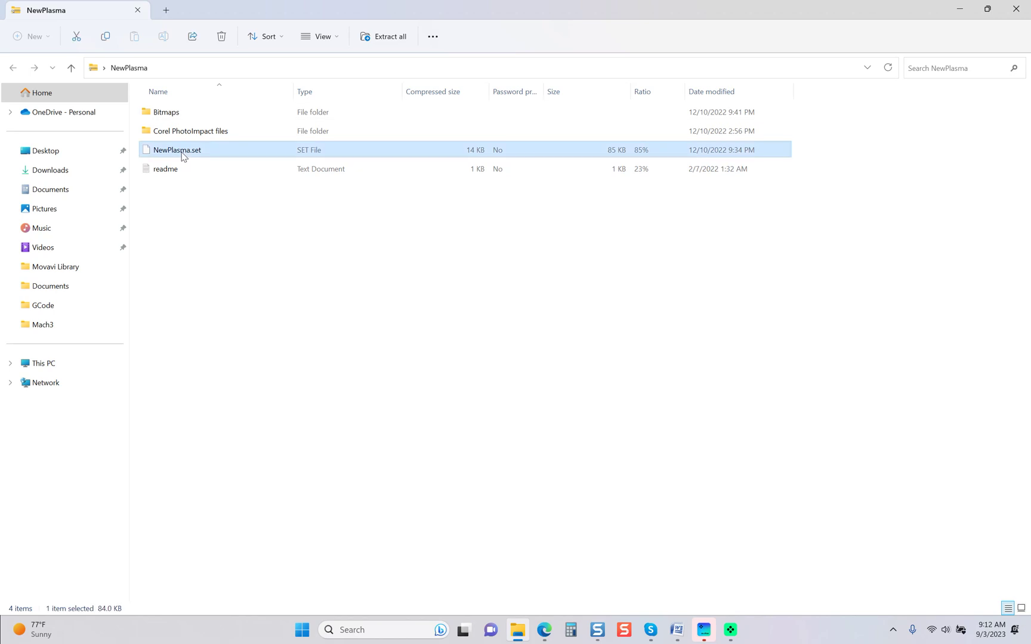
pyautogui.keyDown('ctrl'); pyautogui.click(177, 117); pyautogui.keyUp('ctrl')
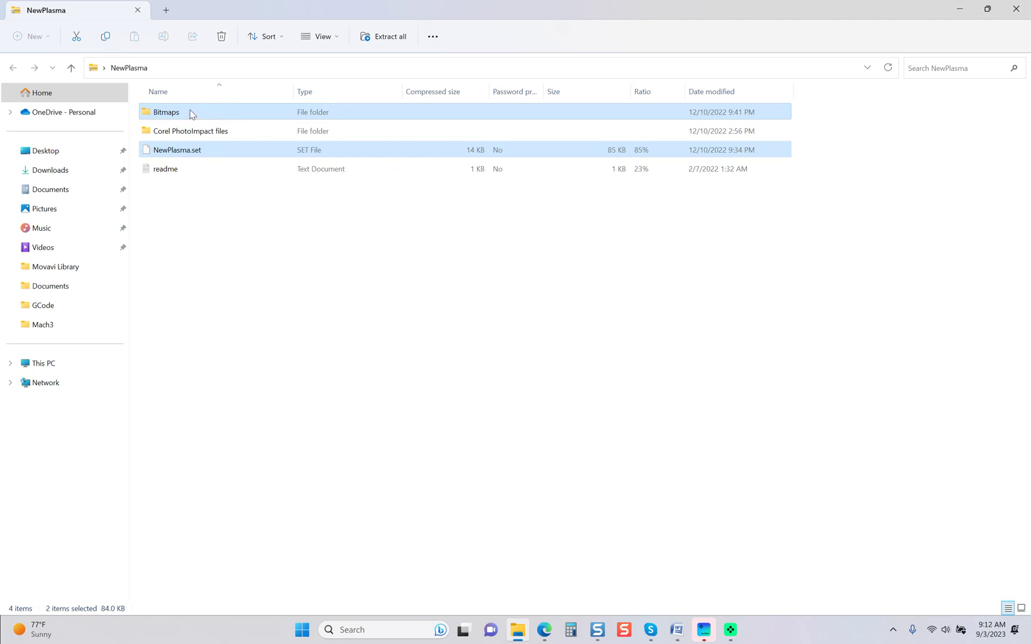
pyautogui.rightClick(190, 112)
pyautogui.click(218, 164)
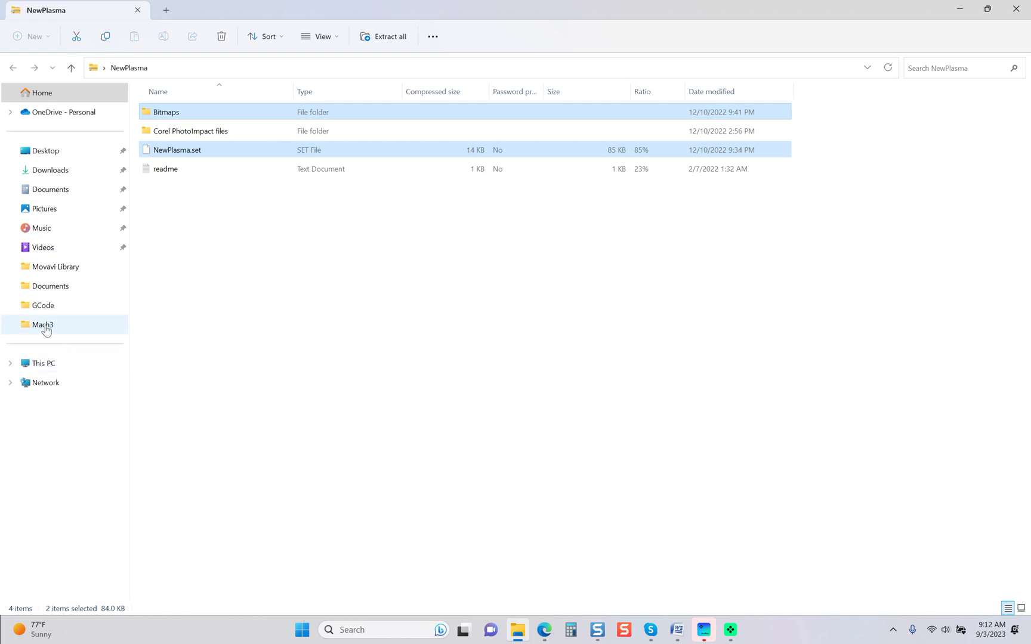
pyautogui.click(49, 364)
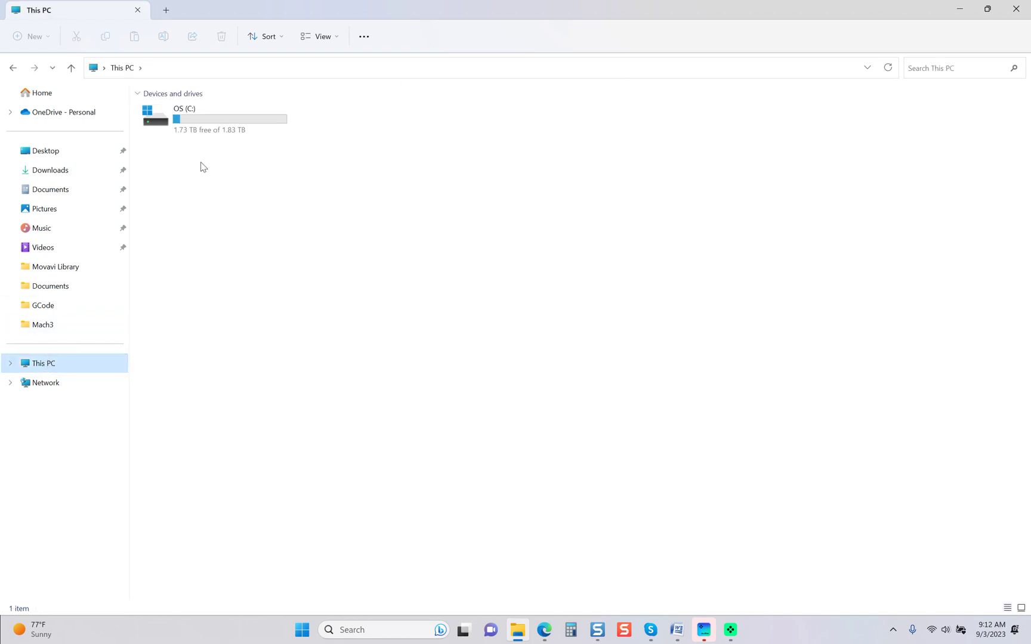
# Step: Paste Bitmaps and NewPlasma.set into C:\Mach3, replacing the existing same-named files
pyautogui.doubleClick(216, 131)
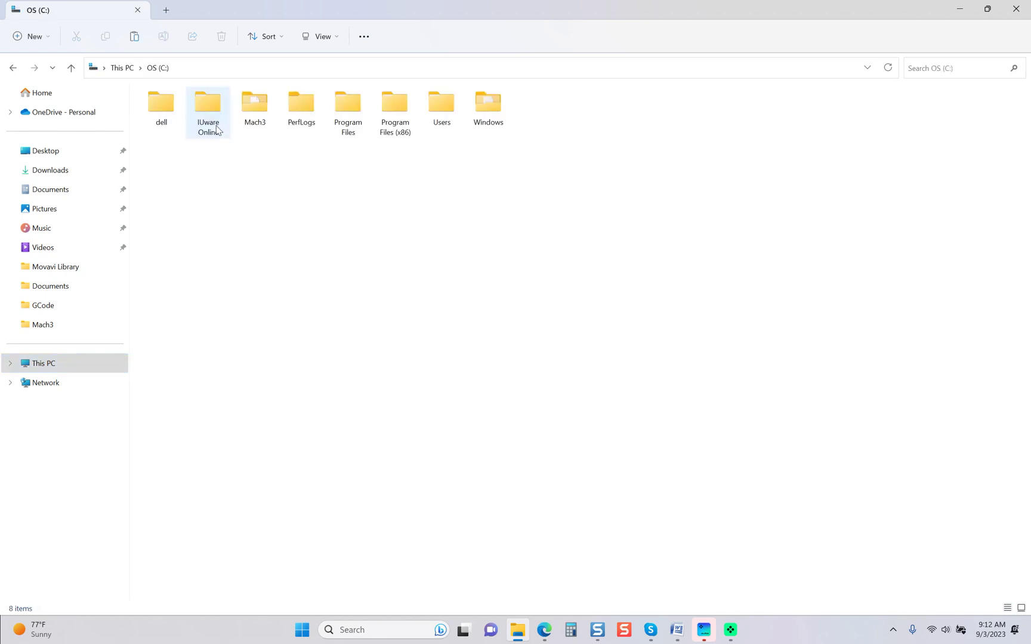
pyautogui.doubleClick(273, 128)
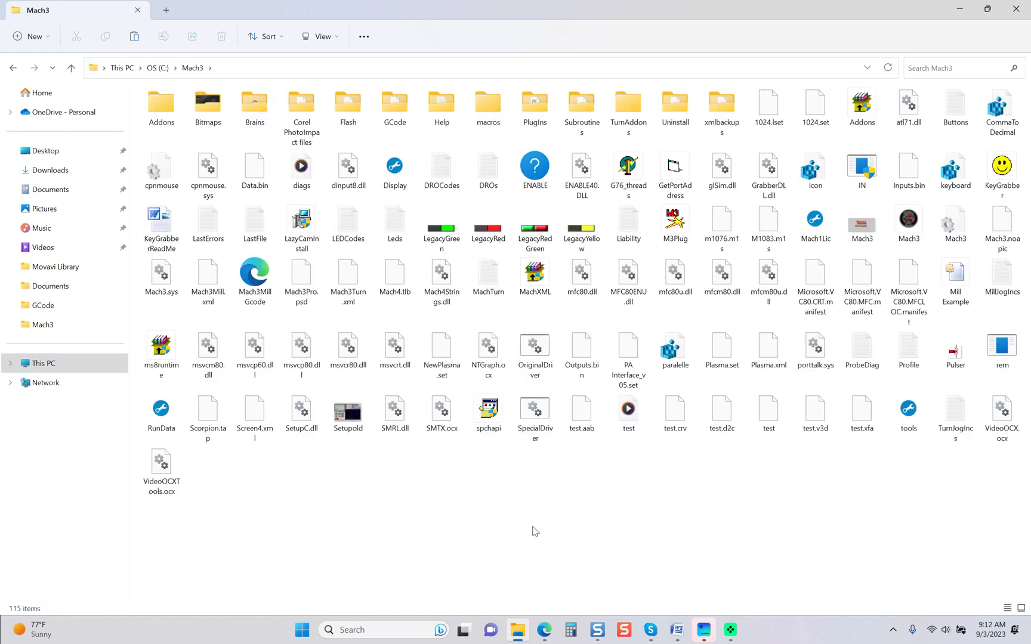
pyautogui.rightClick(490, 490)
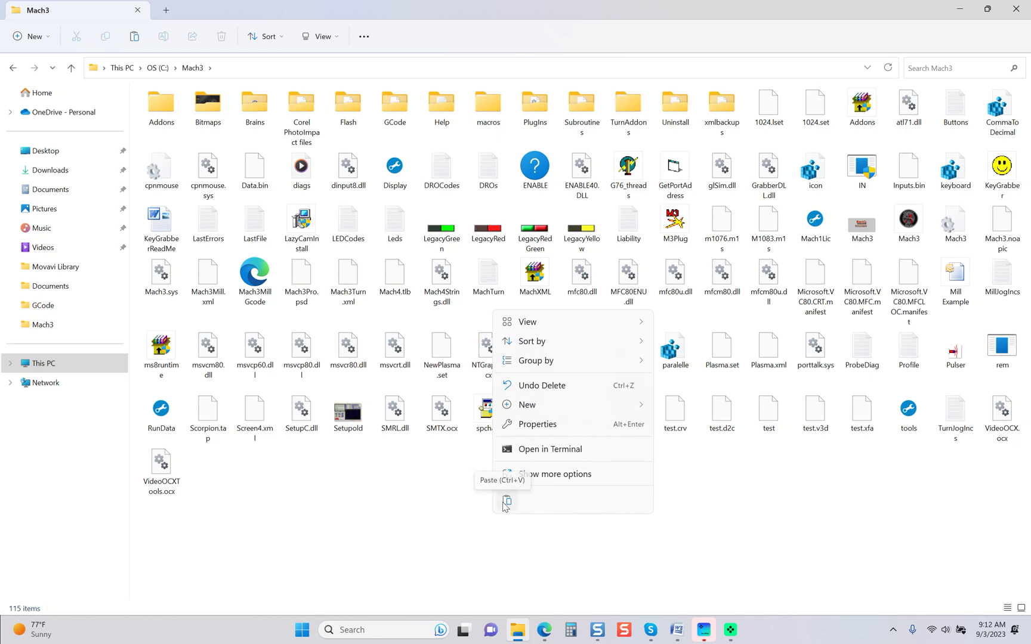
pyautogui.click(507, 502)
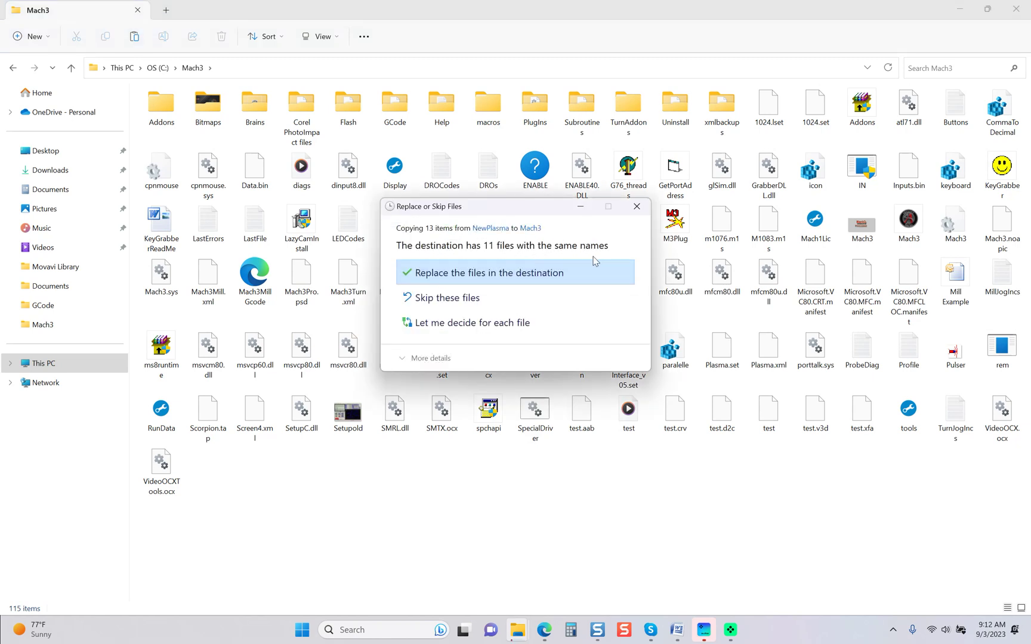
pyautogui.click(519, 273)
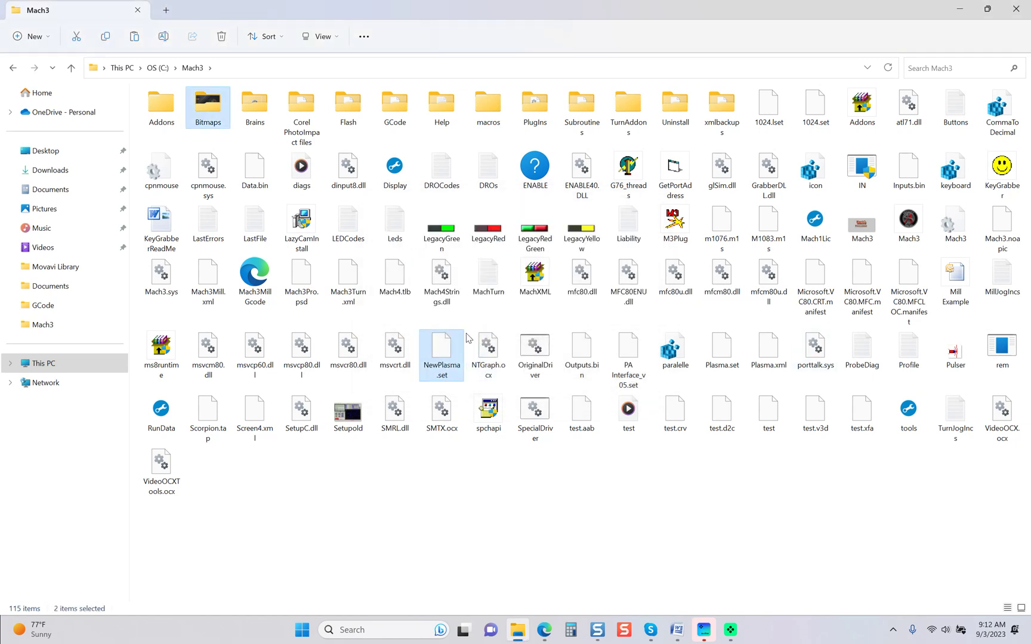
# Step: Close the Mach3 folder window and launch Mach3Mill maximized
pyautogui.click(1022, 7)
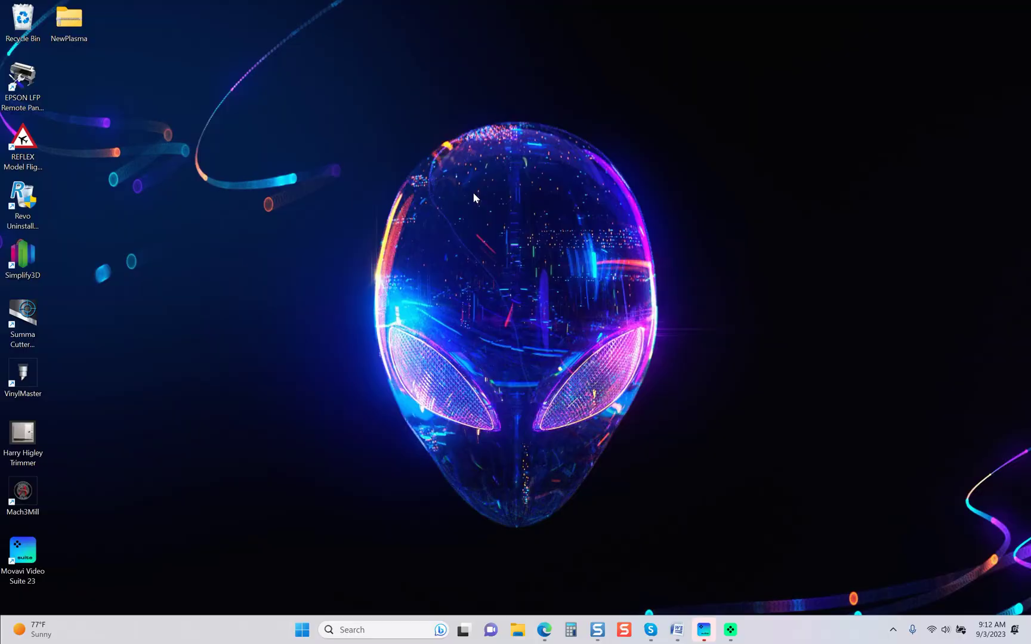
pyautogui.doubleClick(33, 493)
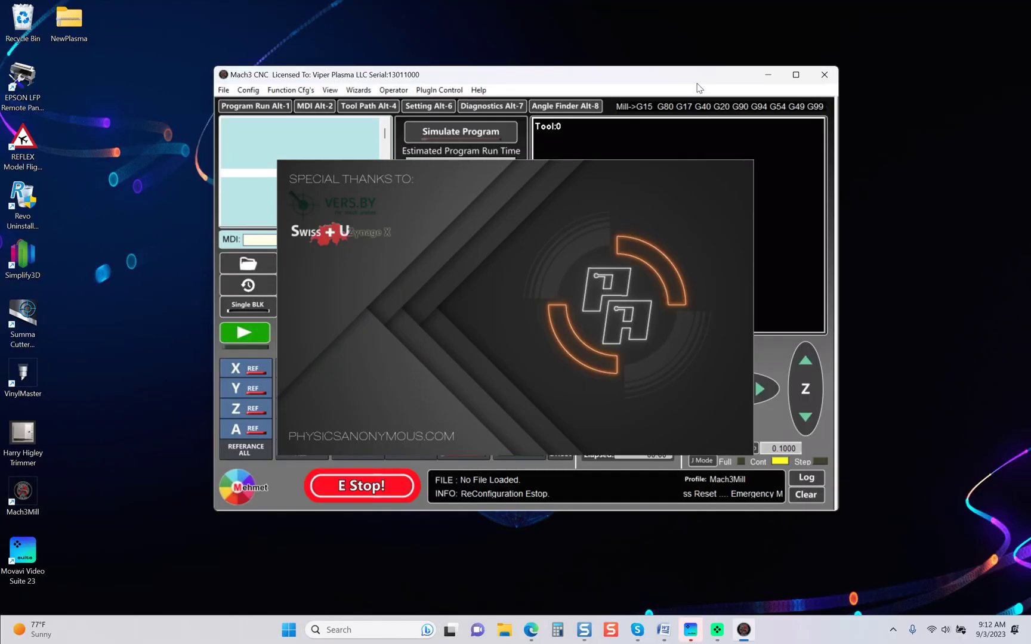
pyautogui.click(797, 76)
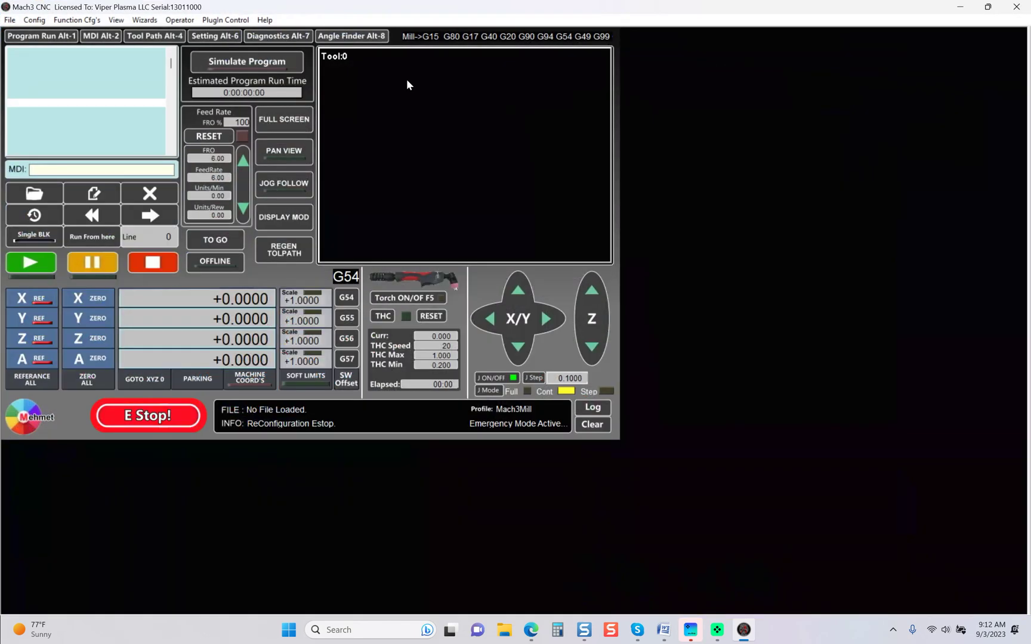
# Step: Load the PA Interface_v05.set screen set via View > Load Screens
pyautogui.click(115, 20)
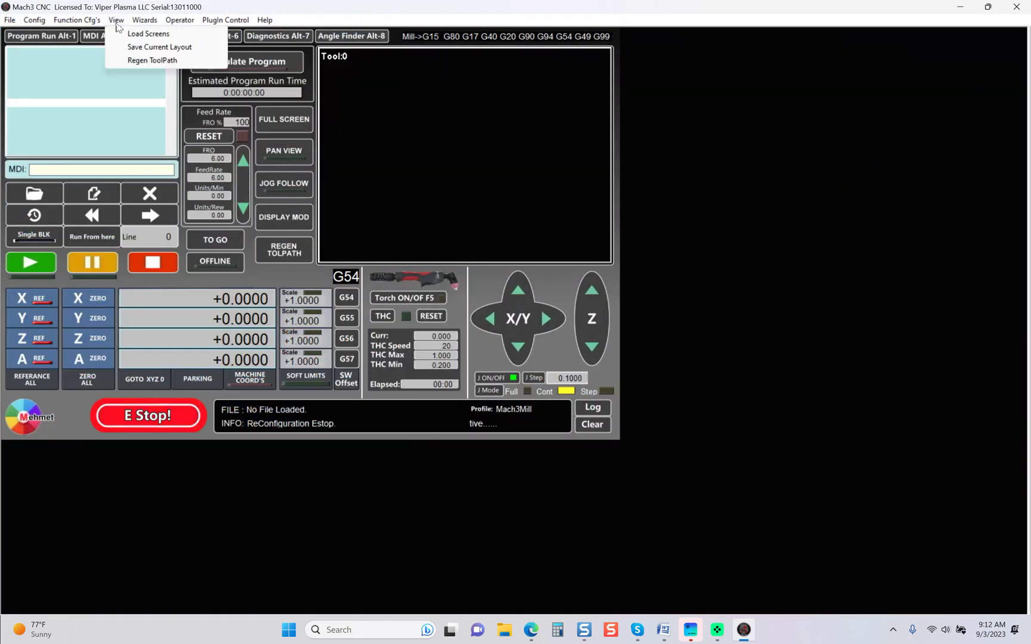
pyautogui.click(130, 34)
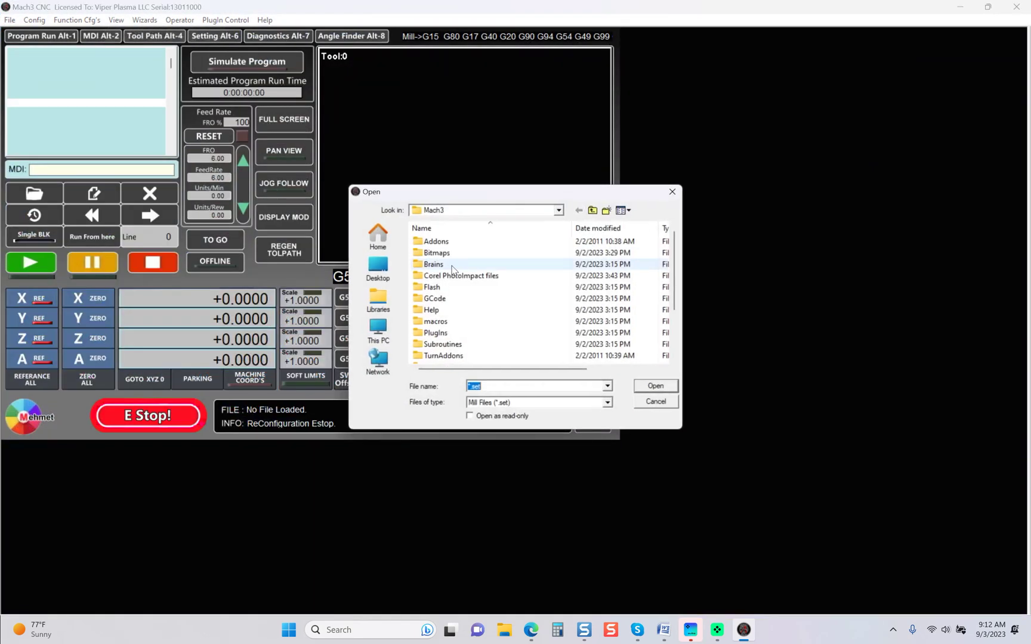
pyautogui.scroll(-2, 453, 287)
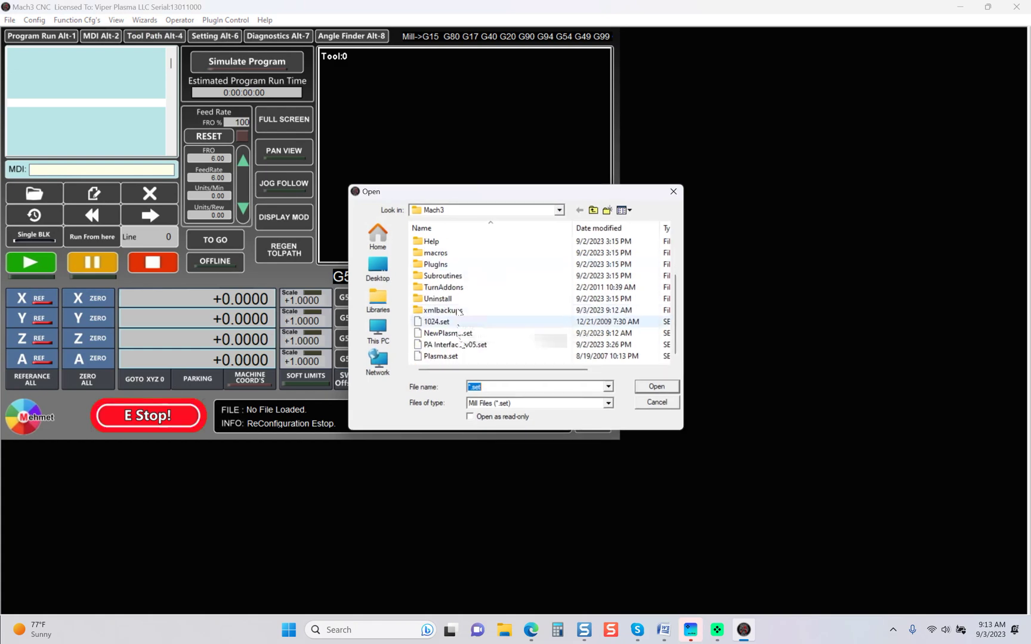
pyautogui.doubleClick(458, 344)
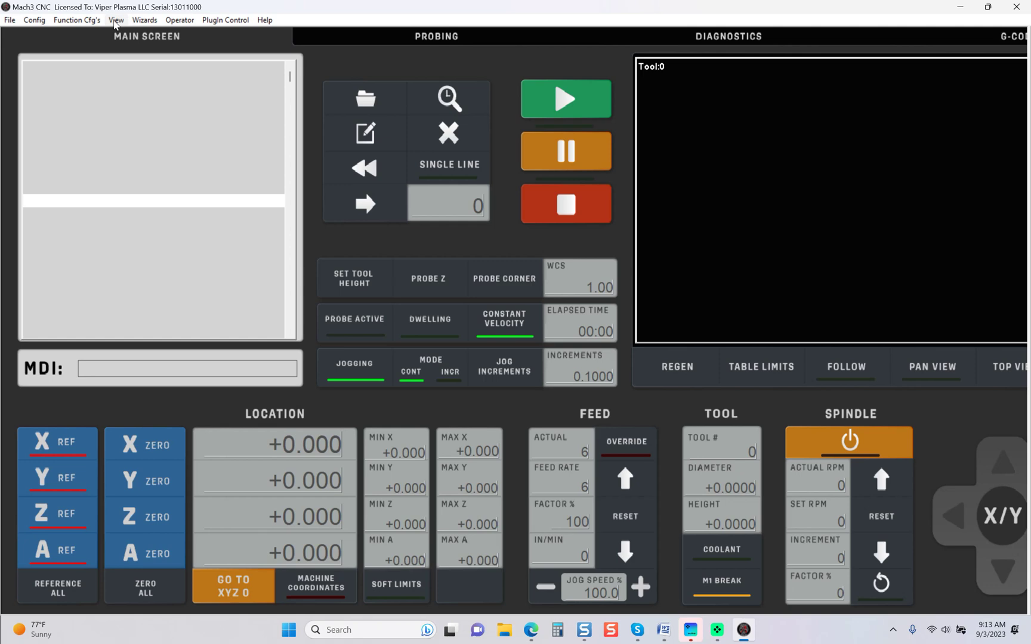
# Step: Switch back to the NewPlasma.set screen set via View > Load Screens
pyautogui.click(116, 21)
pyautogui.click(135, 37)
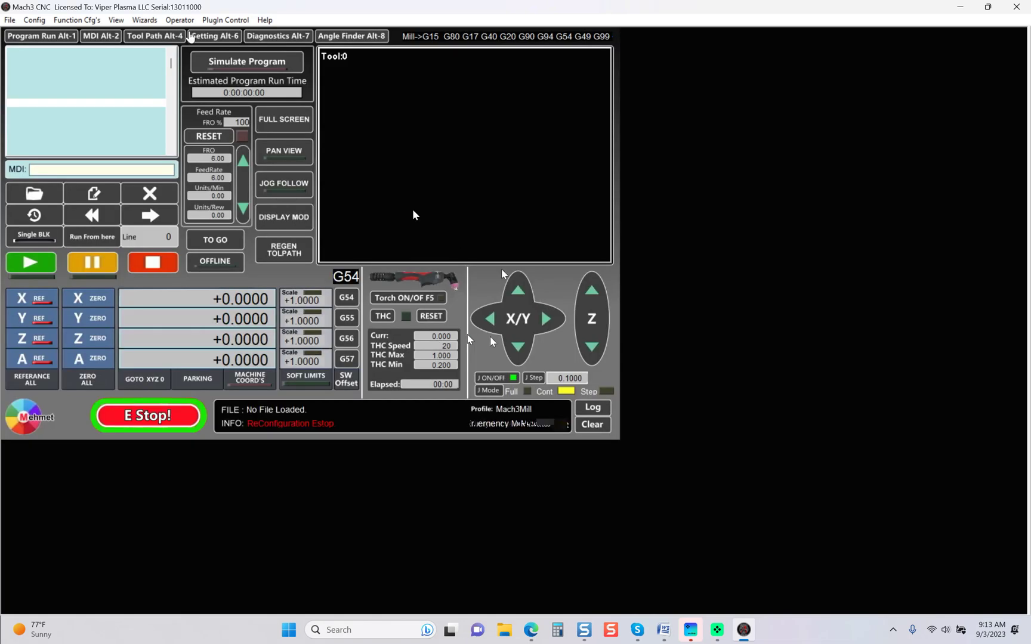
pyautogui.click(34, 20)
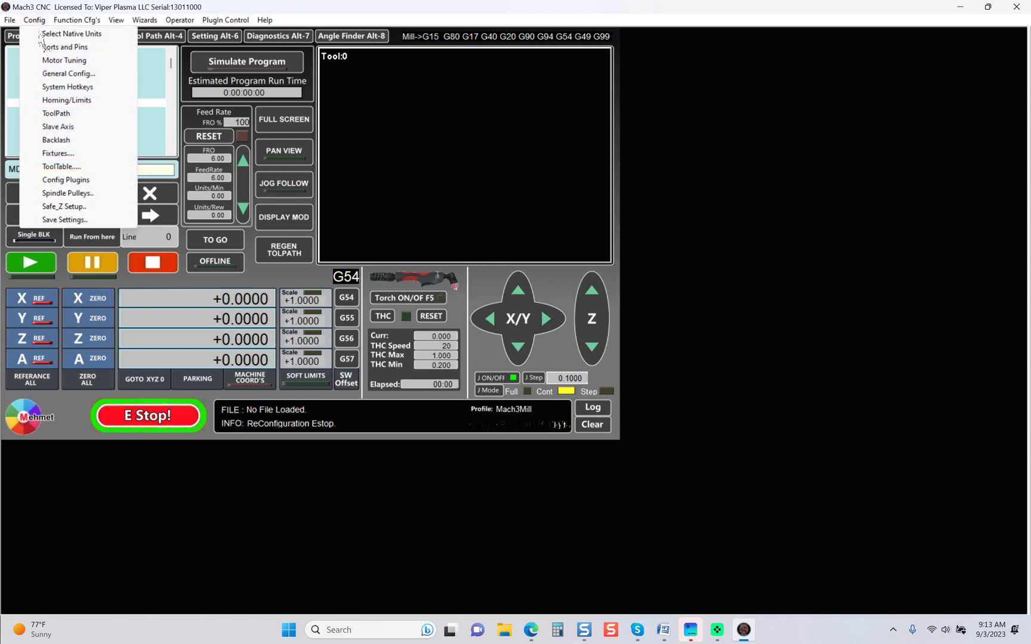
# Step: Tick Auto Screen Enlarge in General Config and confirm with OK
pyautogui.click(54, 74)
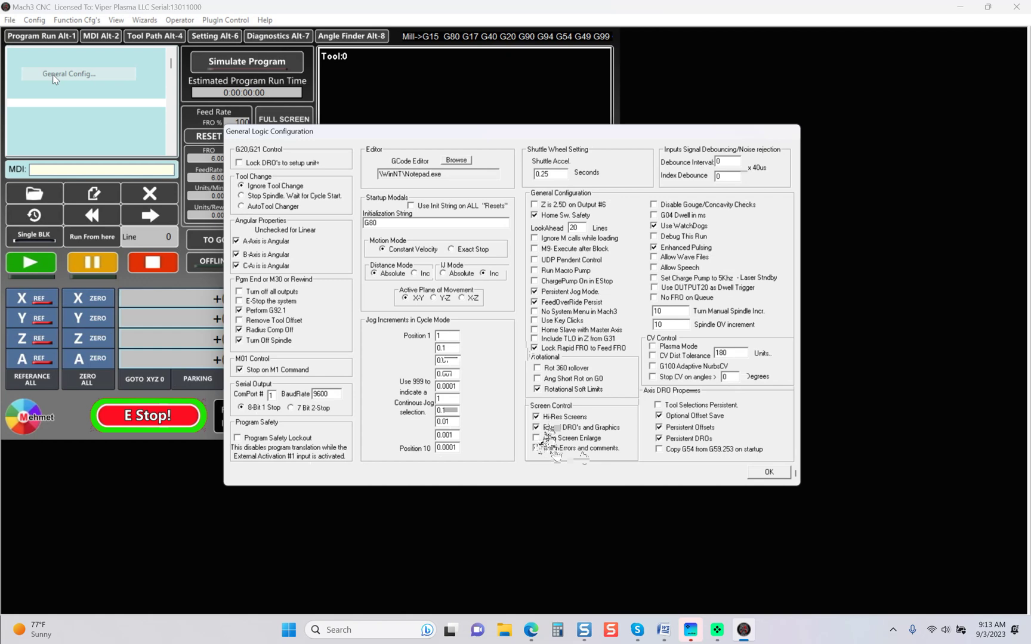
pyautogui.click(769, 472)
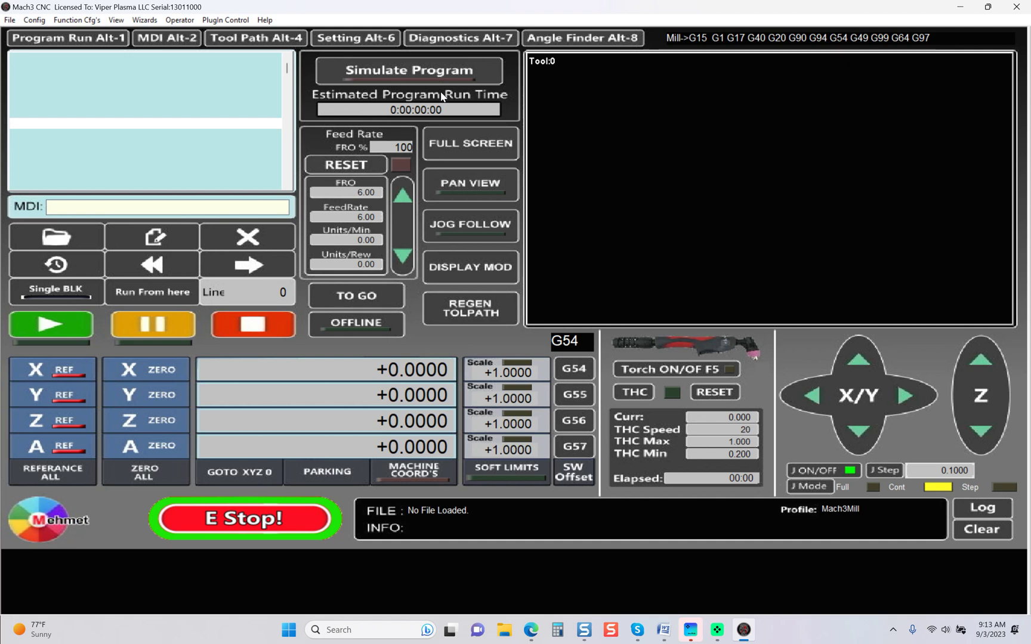
# Step: Reload the NewPlasma.set screen set from the Mach3 folder via View > Load Screens
pyautogui.click(142, 20)
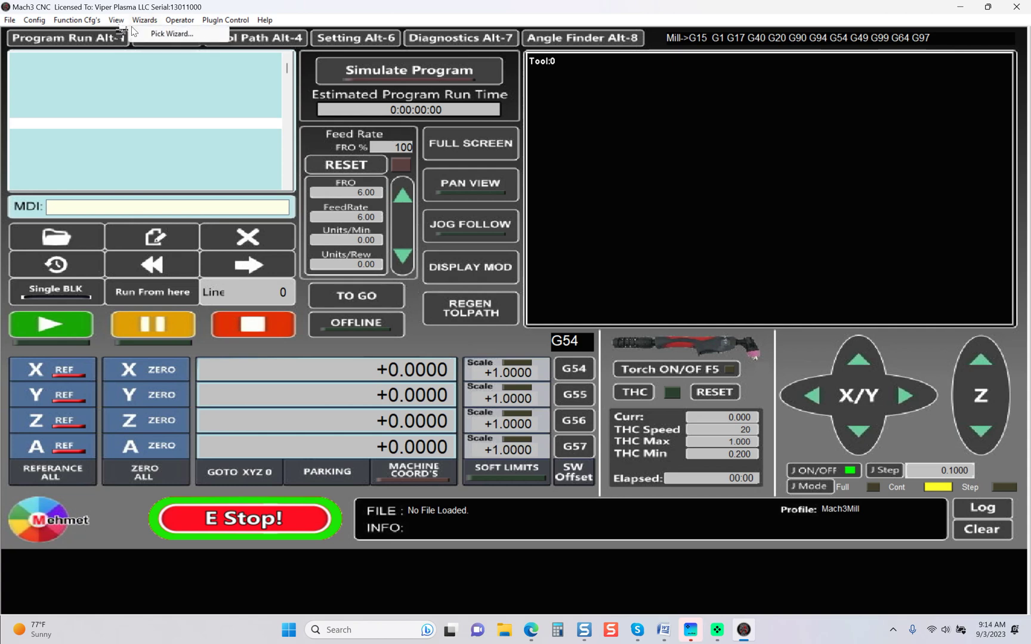
pyautogui.click(134, 32)
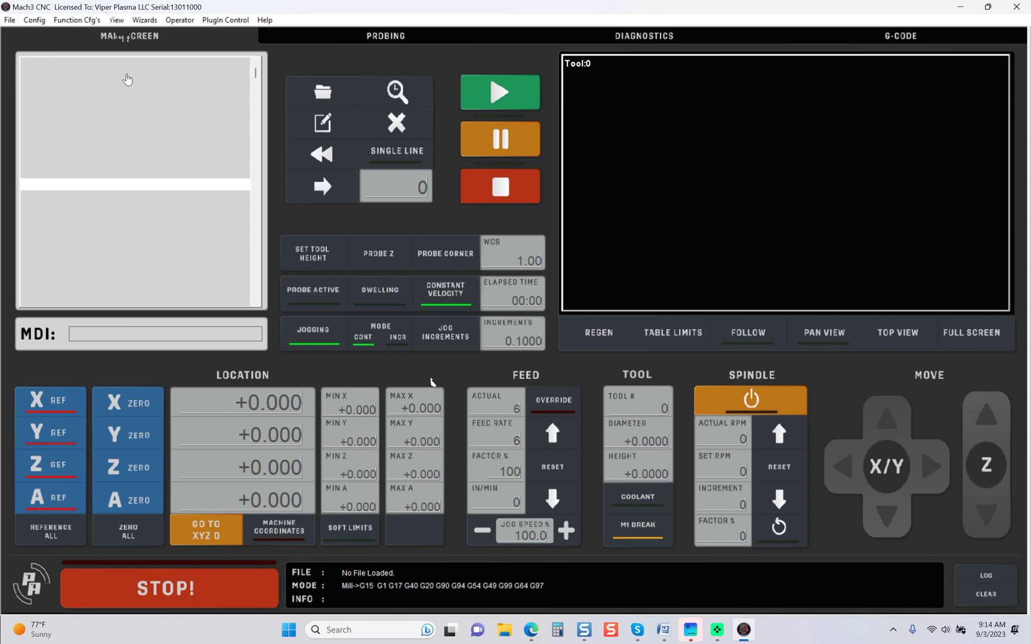
pyautogui.doubleClick(540, 333)
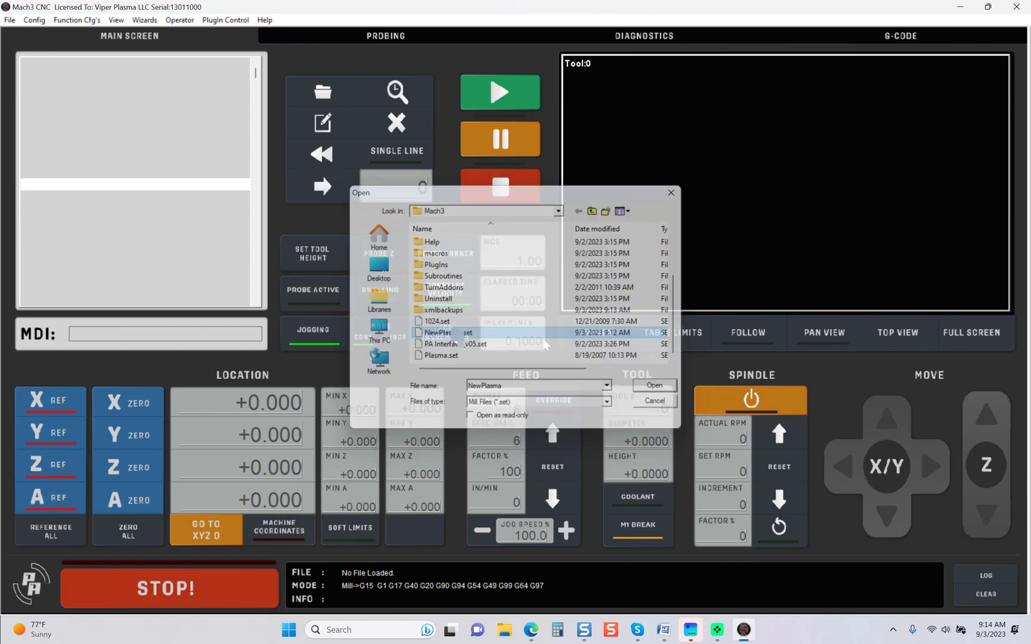